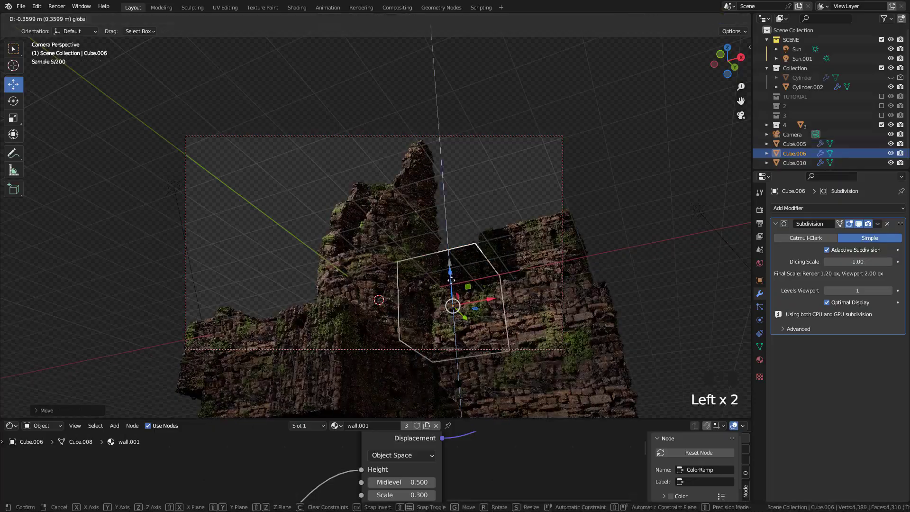
Step: Make linked duplicates of the middle wall block and place them along the left side of the ruin
click(490, 277)
key(alt+d)
click(350, 300)
key(alt+d)
click(297, 325)
drag(298, 324, 308, 323)
Step: Make a linked duplicate of the right wall block and position it higher on the ruin's right side
click(557, 273)
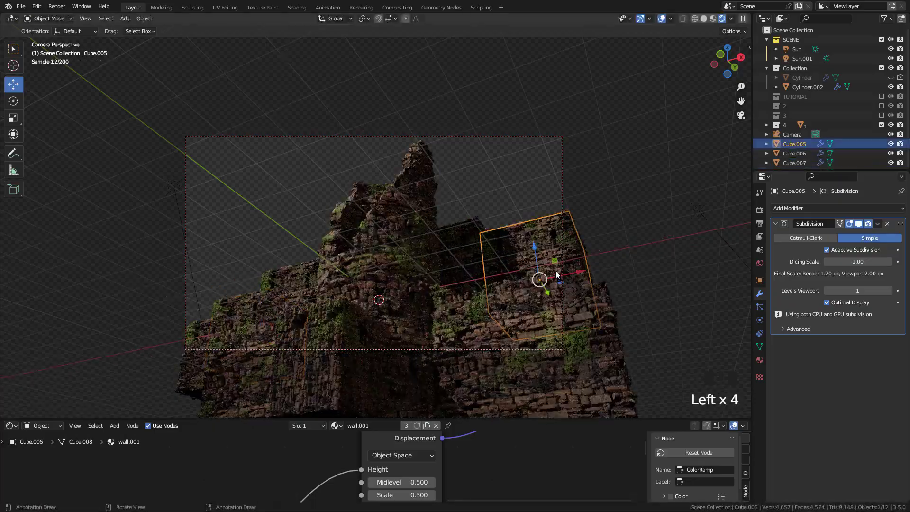
key(alt+d)
click(545, 200)
drag(536, 225, 571, 217)
Step: Place a linked duplicate block on the ruin's left wall, raise it, resize it and apply its scale
key(alt+d)
click(313, 281)
drag(312, 268, 312, 238)
key(s)
click(317, 266)
key(ctrl+a)
click(325, 256)
Step: Duplicate the upper-right wall block as an independent copy, set it on the left wall and adjust its size and height
click(549, 242)
key(shift+d)
click(321, 233)
drag(321, 271, 326, 276)
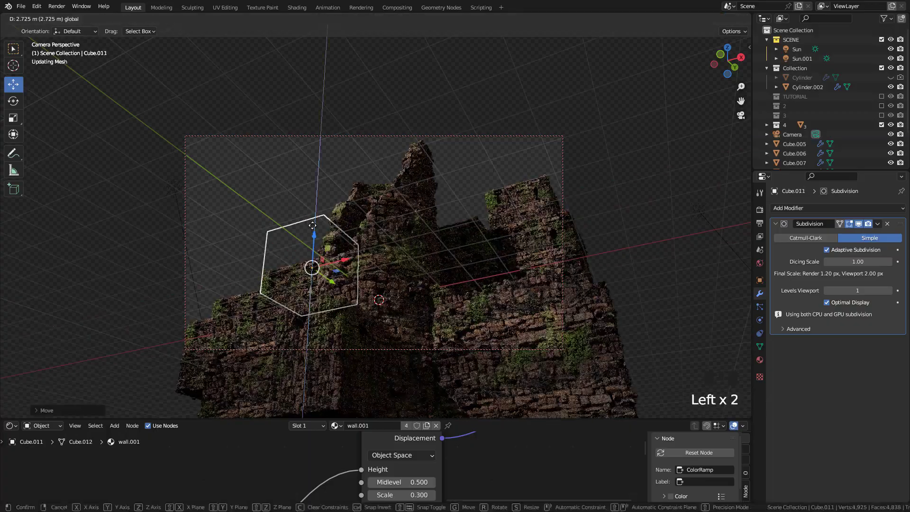
key(s)
key(Tab)
key(a)
key(Tab)
drag(315, 229, 314, 236)
Step: Make a linked duplicate of the middle wall block, rescale it and reposition it within the ruin
click(489, 235)
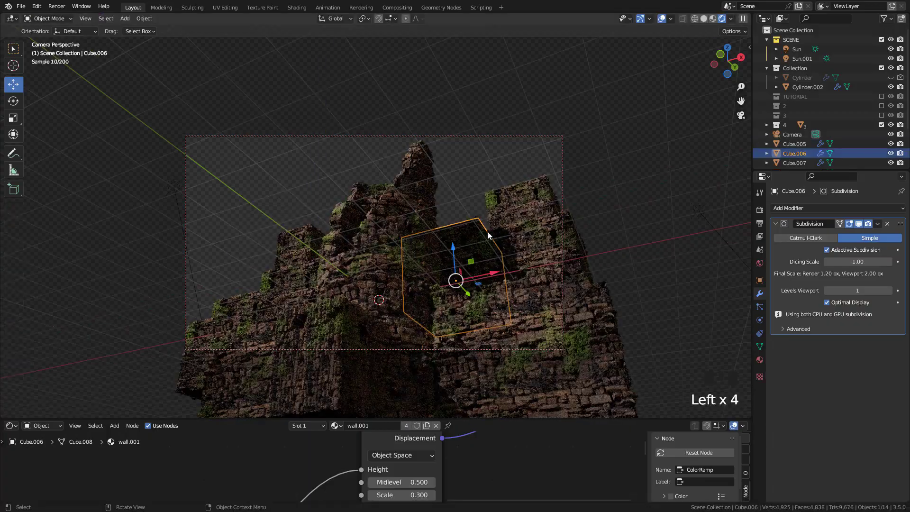
key(alt+d)
key(s)
drag(455, 247, 477, 249)
click(452, 198)
drag(461, 203, 461, 197)
click(497, 159)
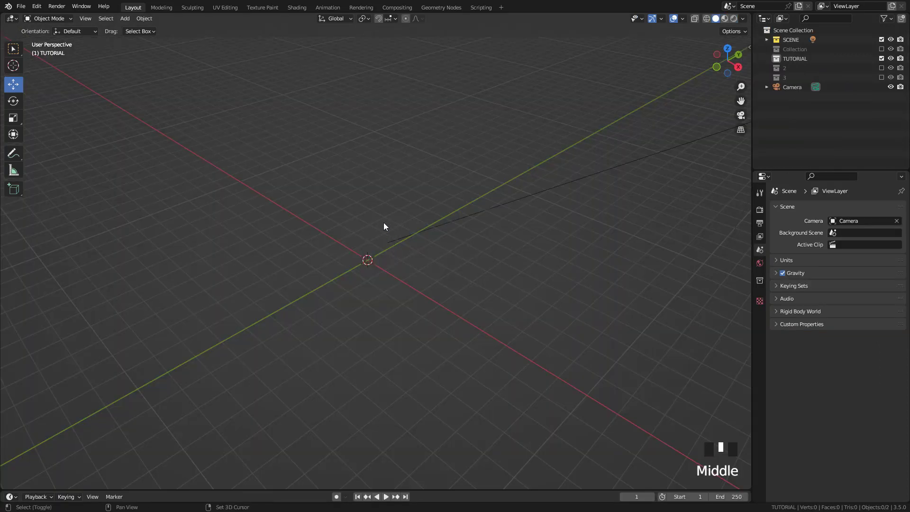
Step: Add a cylinder at the scene origin, enlarge it, stretch it vertically into a tower and apply its scale
key(shift+a)
mouse_move(383, 221)
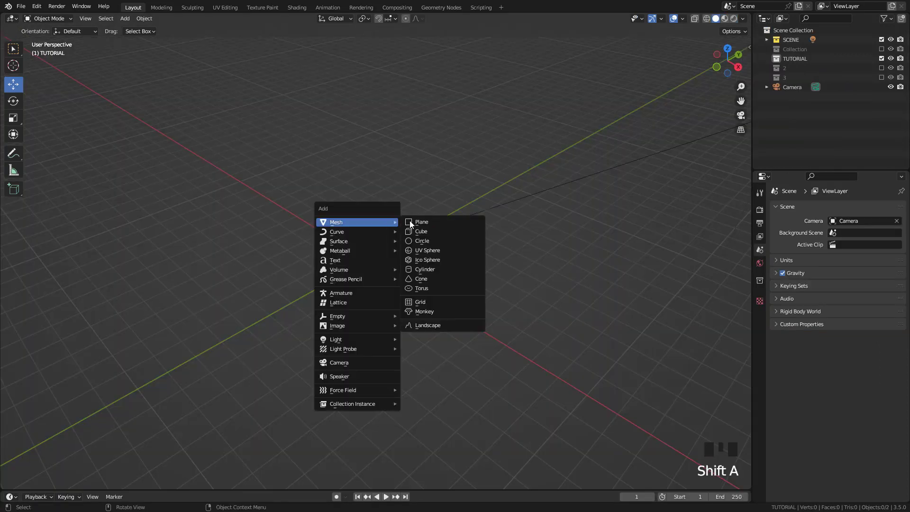
click(427, 269)
key(s)
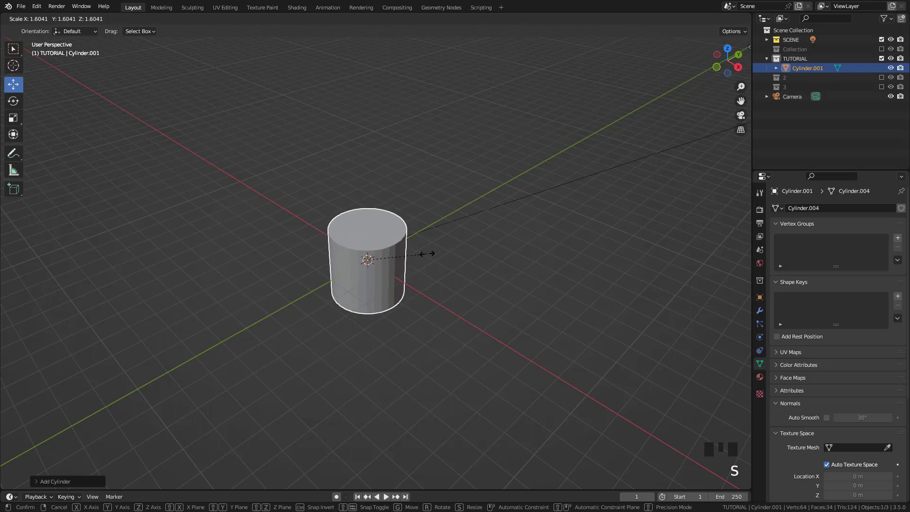
key(z)
click(452, 275)
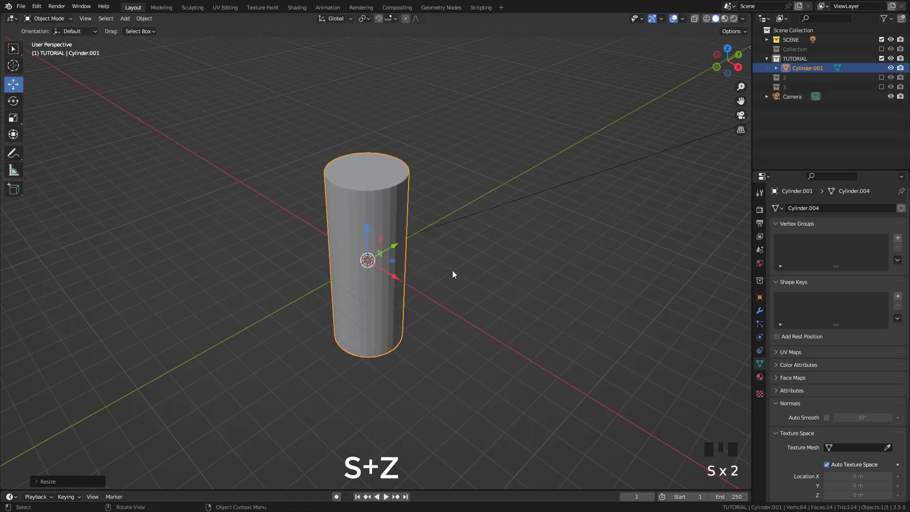
key(ctrl+a)
click(437, 263)
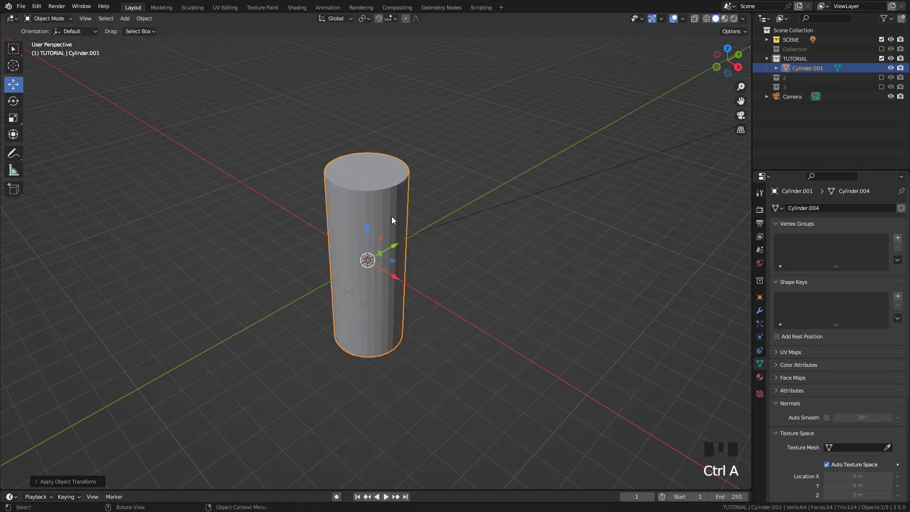
Step: Delete the cylinder's top and bottom cap faces so only the open side wall remains
key(Tab)
click(358, 177)
middle_drag(357, 178, 367, 284)
shift+click(370, 377)
key(x)
click(371, 378)
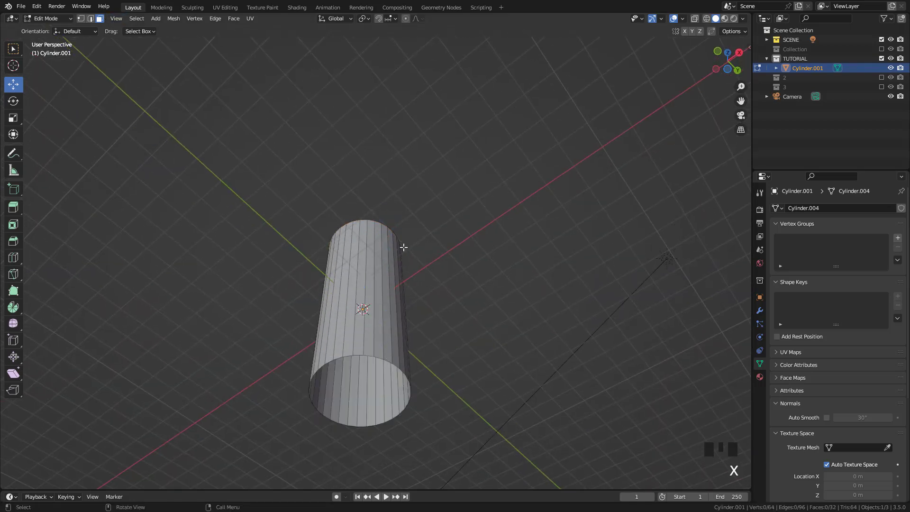
middle_drag(403, 246, 387, 267)
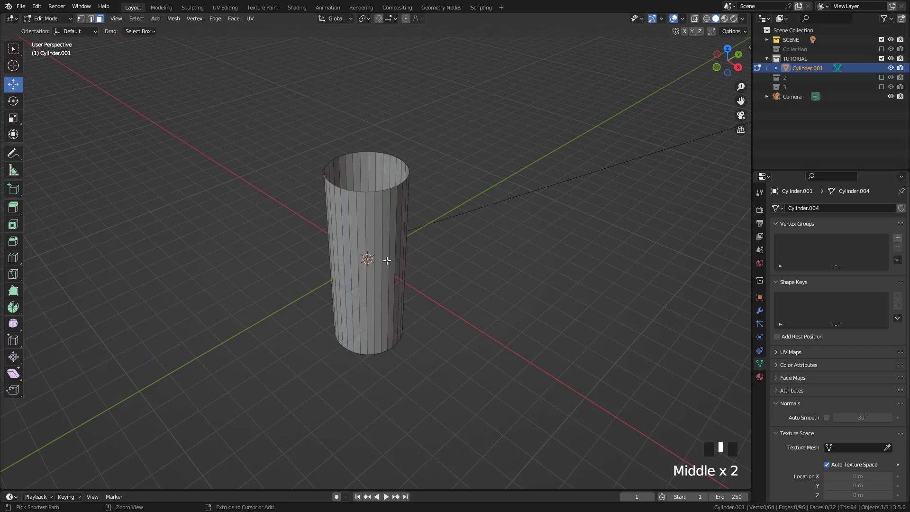
Step: Divide the cylinder's side wall with 20 evenly spaced horizontal loop cuts
key(ctrl+r)
scroll(387, 267, up, 15)
scroll(387, 267, up, 4)
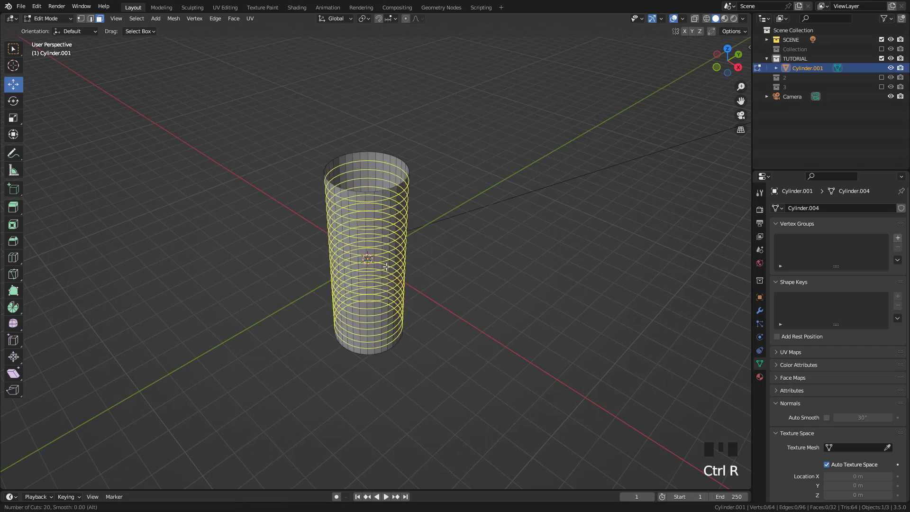
click(387, 267)
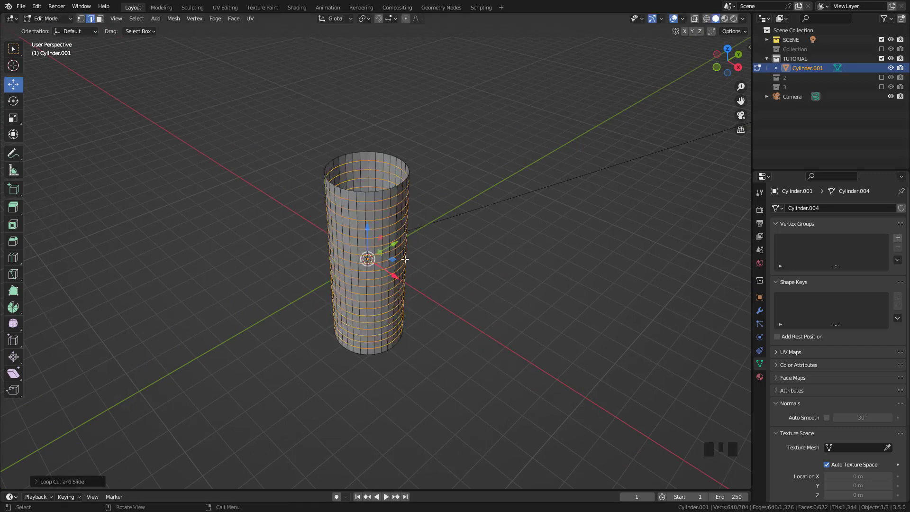
Step: Knife a jagged line around the cylinder's upper half, from the top rim down and back up to the rim
middle_click(416, 258)
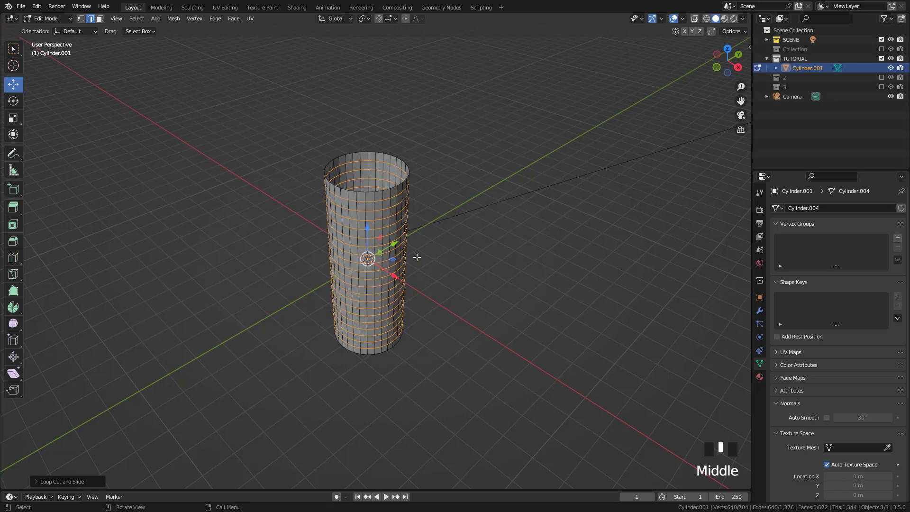
scroll(417, 257, up, 3)
middle_drag(416, 257, 418, 192)
key(k)
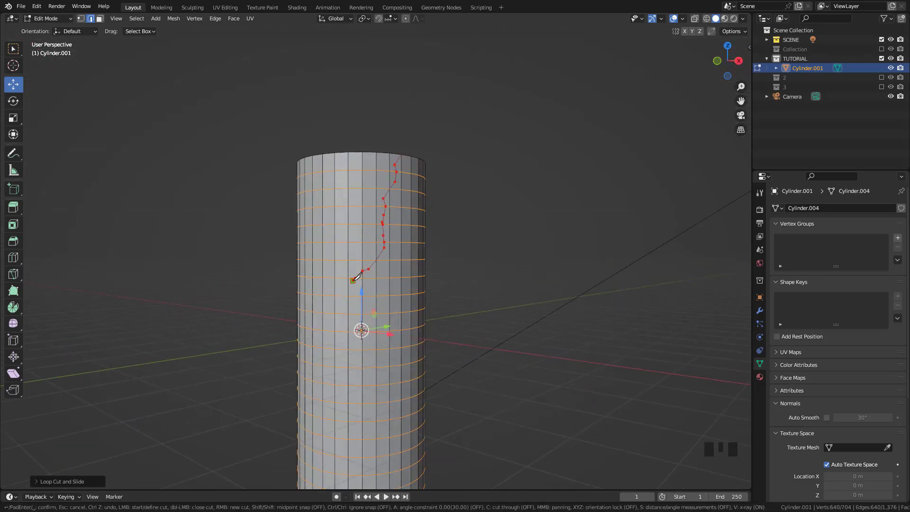
middle_drag(353, 280, 368, 275)
scroll(363, 277, up, 2)
mouse_move(353, 287)
mouse_down()
mouse_move(331, 309)
mouse_move(252, 281)
mouse_up()
middle_drag(251, 282, 288, 270)
shift+middle_drag(288, 270, 315, 299)
drag(315, 298, 277, 259)
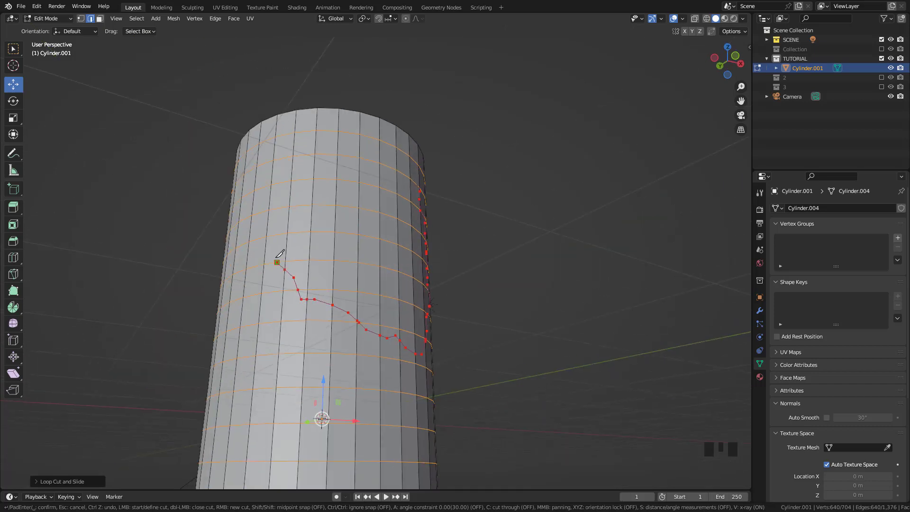
middle_drag(267, 212, 269, 182)
mouse_move(268, 183)
mouse_down()
mouse_move(270, 147)
mouse_move(250, 102)
mouse_up()
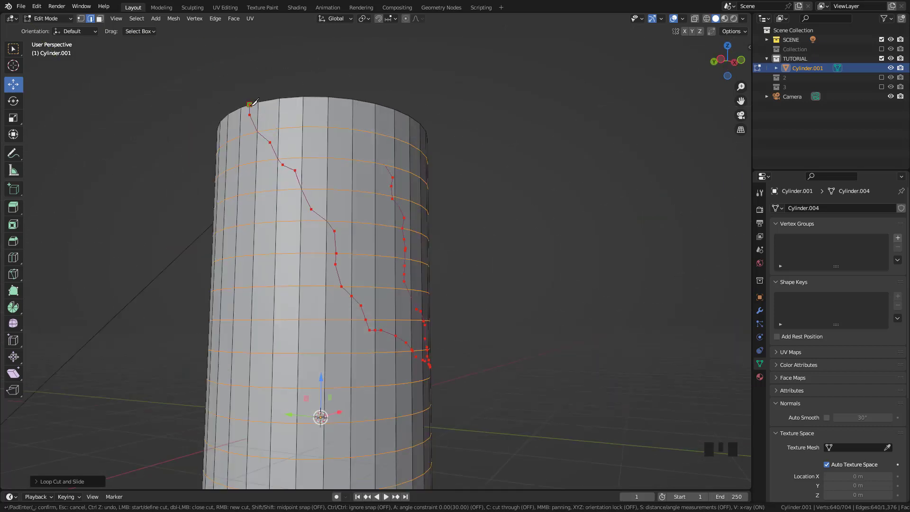
key(Return)
Step: Select the wall faces enclosed by the jagged cut, delete them and return to Object Mode
ctrl+click(406, 205)
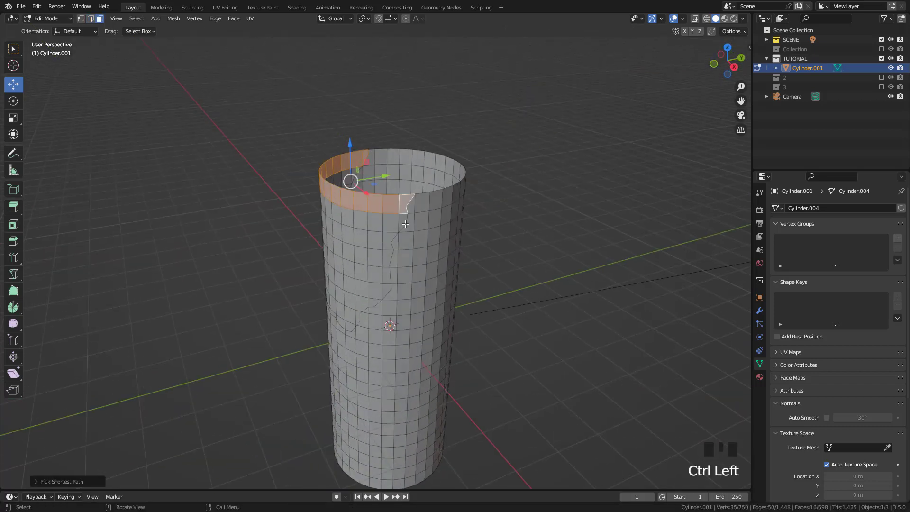
middle_drag(405, 225, 455, 218)
shift+click(305, 248)
middle_drag(305, 248, 332, 228)
ctrl+click(346, 256)
mouse_move(398, 268)
middle_down()
mouse_move(413, 271)
mouse_move(398, 263)
middle_up()
ctrl+click(409, 276)
ctrl+click(360, 300)
shift+click(375, 317)
key(x)
click(374, 323)
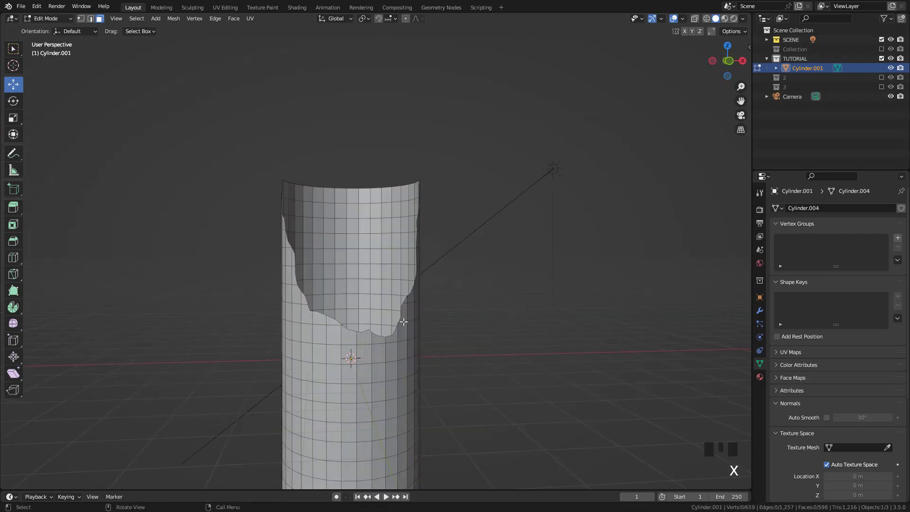
middle_drag(375, 323, 375, 276)
key(Tab)
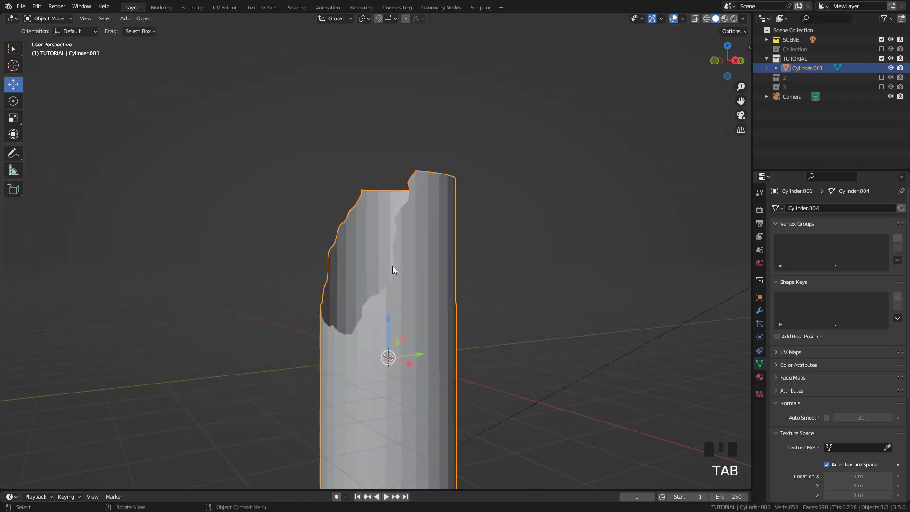
Step: Add a Solidify modifier to the cylinder with a thickness of 0.42 m and Even Thickness enabled
click(760, 311)
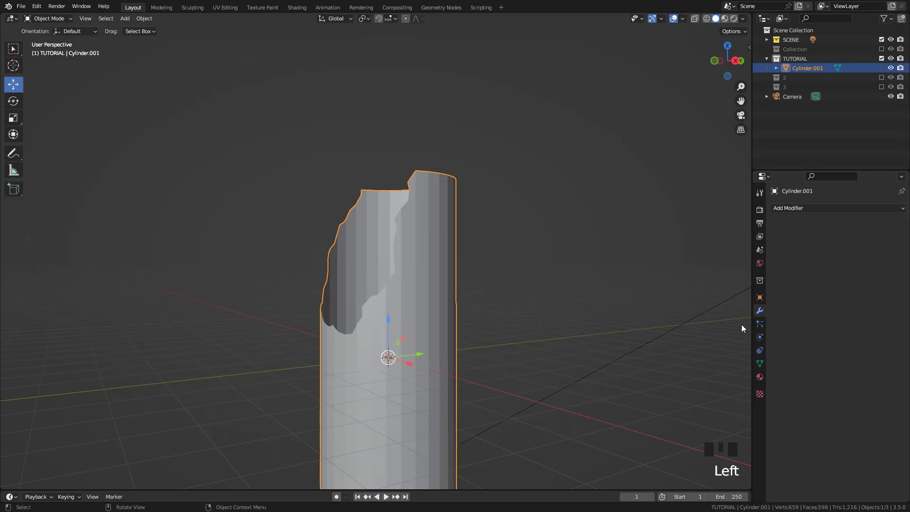
click(793, 210)
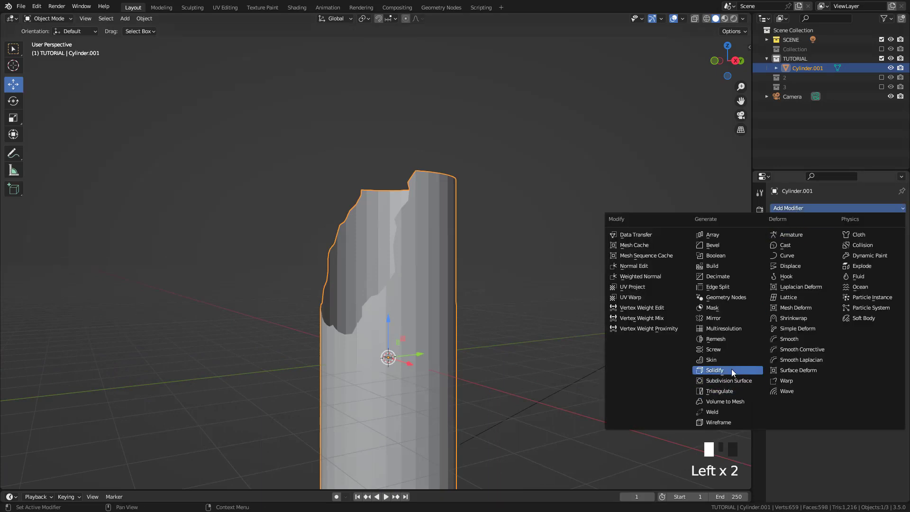
click(732, 370)
drag(858, 250, 877, 250)
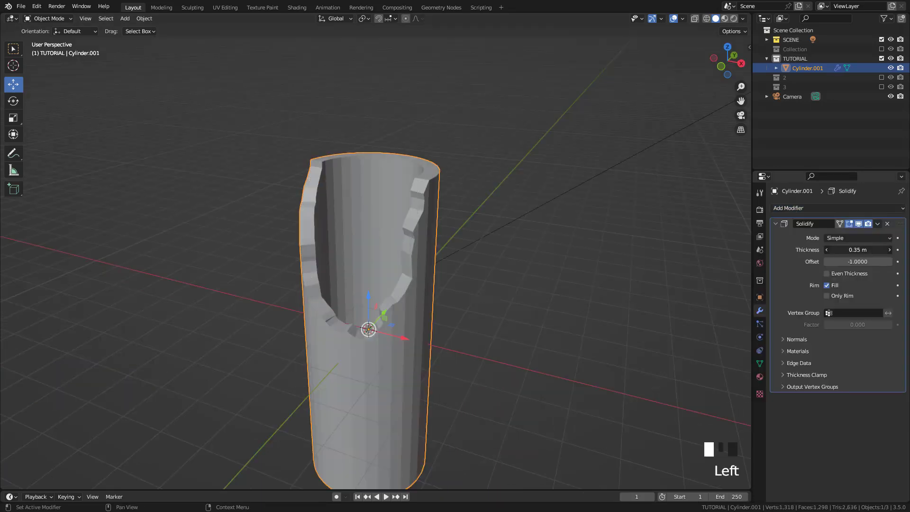
click(828, 274)
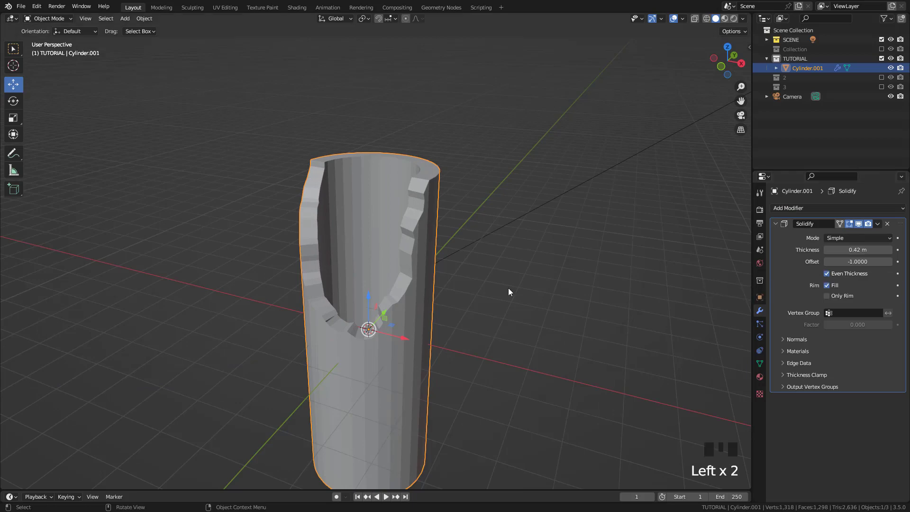
Step: Reduce the Solidify thickness to 0.28 m so the broken edge folds less
shift+middle_drag(509, 288, 500, 252)
key(Tab)
key(Tab)
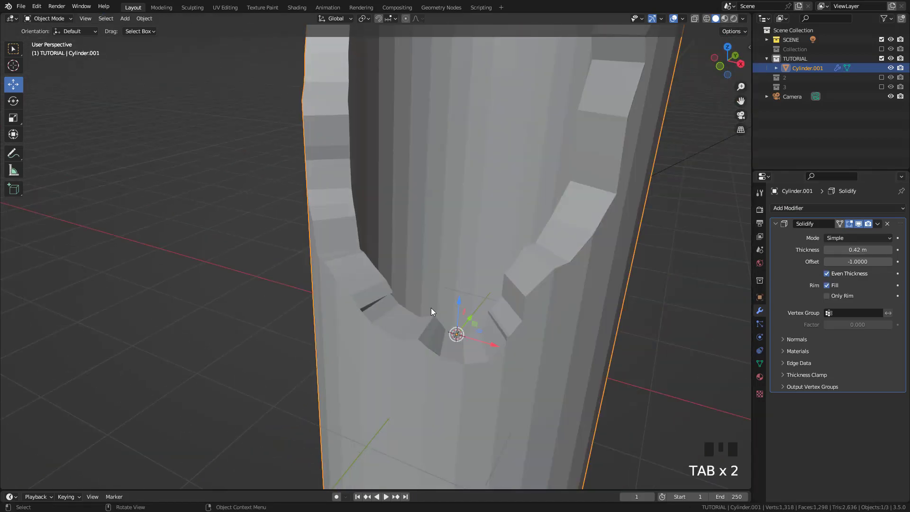
drag(856, 250, 849, 250)
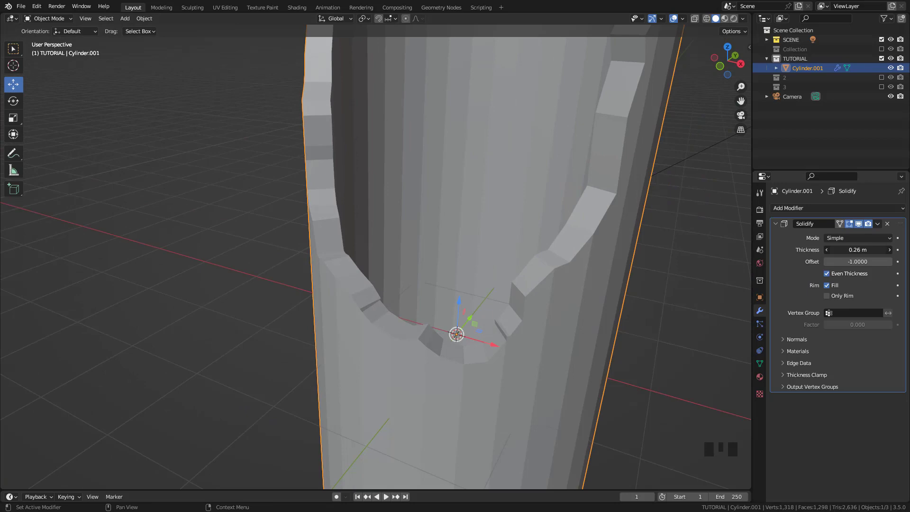
Step: With Auto Merge on, slide the crowded vertices near the bottom of the broken edge onto their neighbours
key(Tab)
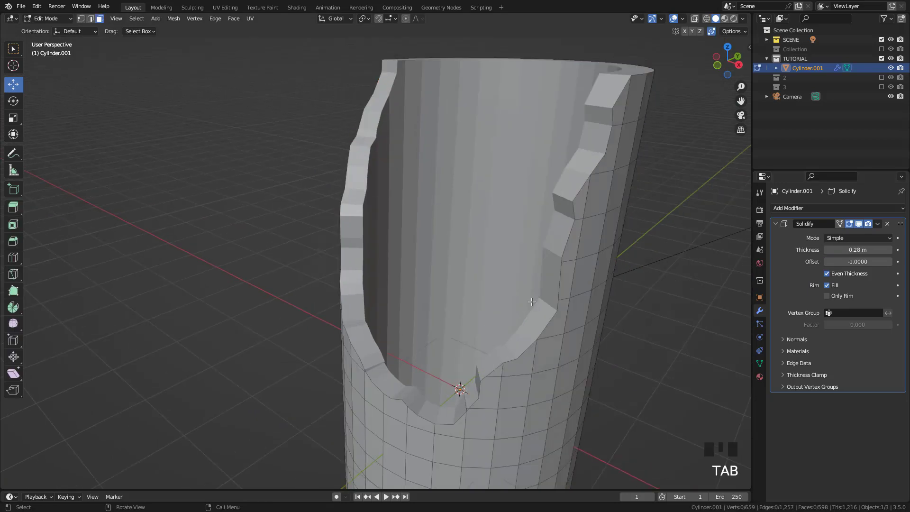
middle_drag(532, 302, 567, 266)
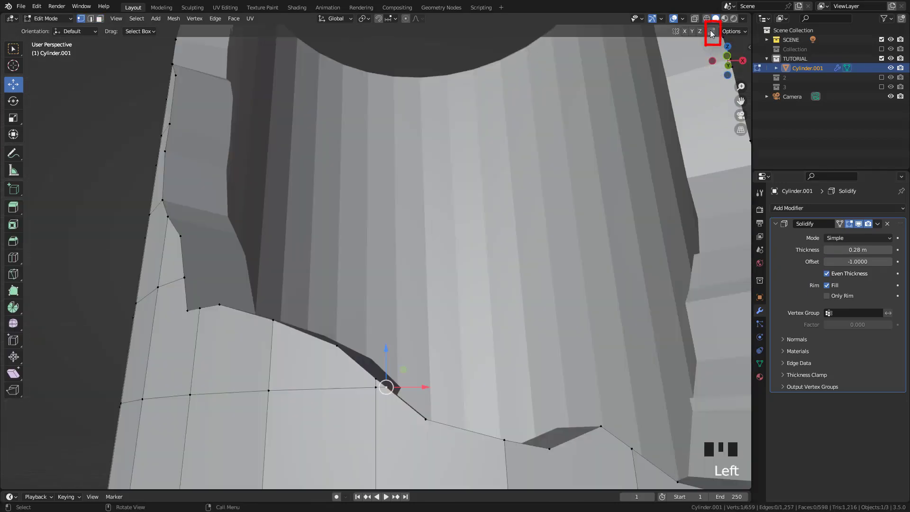
click(386, 387)
key(g)
key(g)
click(451, 371)
click(376, 387)
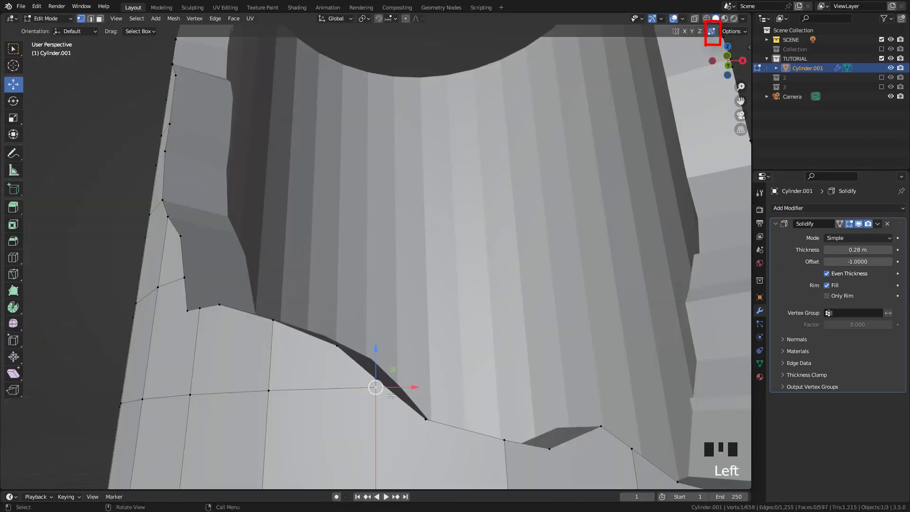
key(g)
key(g)
click(376, 378)
scroll(375, 378, down, 2)
middle_drag(375, 379, 421, 353)
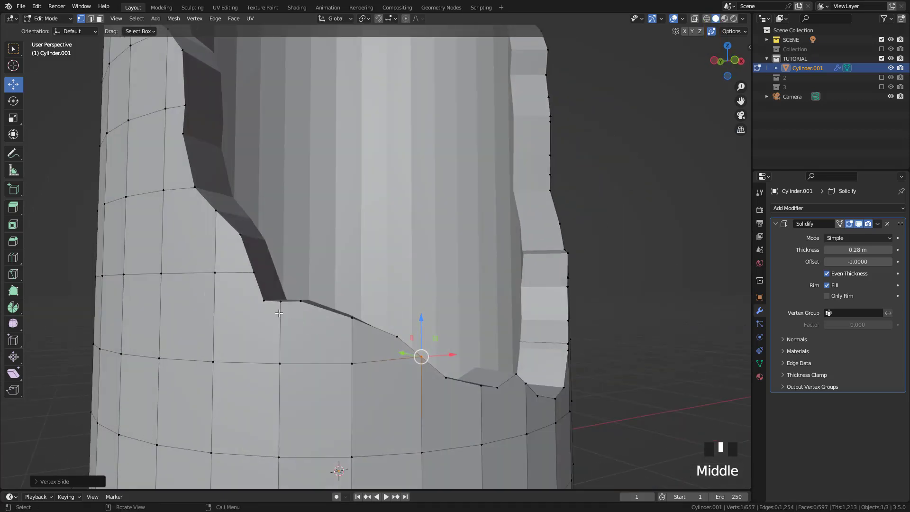
Step: Slide the extra vertex at the corner of the broken edge onto the adjacent vertex to merge them
click(265, 302)
key(g)
key(g)
click(281, 300)
Step: Slide and merge the remaining crowded vertices along the other side of the broken edge, and leave Edit Mode
middle_drag(281, 300, 553, 379)
scroll(284, 291, down, 1)
scroll(563, 342, up, 2)
click(564, 342)
key(g)
key(g)
click(548, 353)
click(549, 422)
key(g)
key(g)
scroll(548, 412, down, 3)
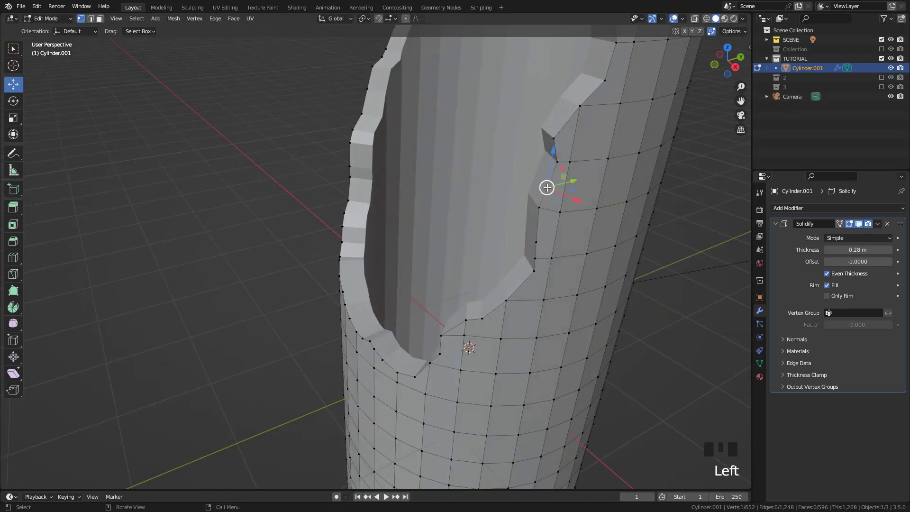
mouse_move(545, 187)
middle_down()
mouse_move(519, 186)
mouse_move(536, 190)
middle_up()
key(Tab)
Step: Readjust the Solidify thickness and apply the modifier to the cylinder
scroll(536, 190, up, 2)
shift+drag(848, 250, 873, 250)
scroll(545, 228, down, 2)
mouse_move(545, 228)
middle_down()
mouse_move(560, 218)
mouse_move(539, 220)
middle_up()
click(878, 224)
click(857, 235)
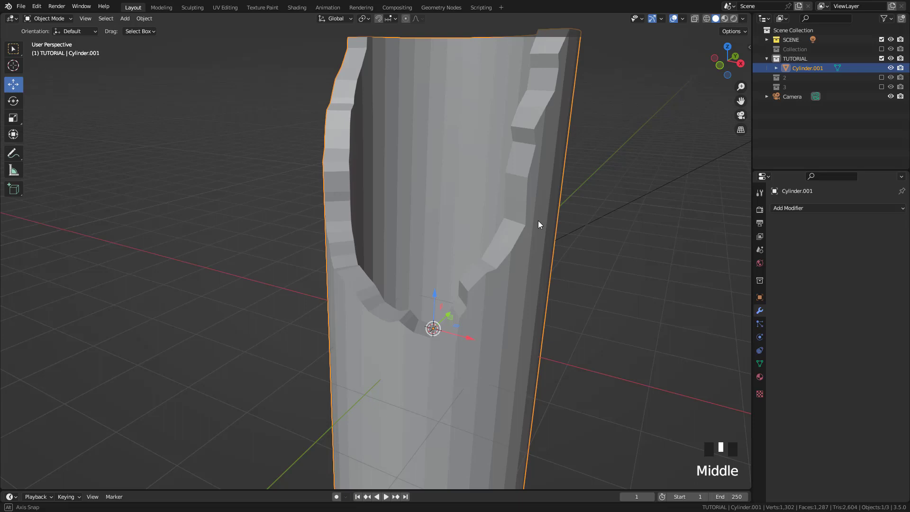
Step: Unwrap the cylinder's entire mesh with Cube Projection and return to Object Mode
key(Tab)
key(a)
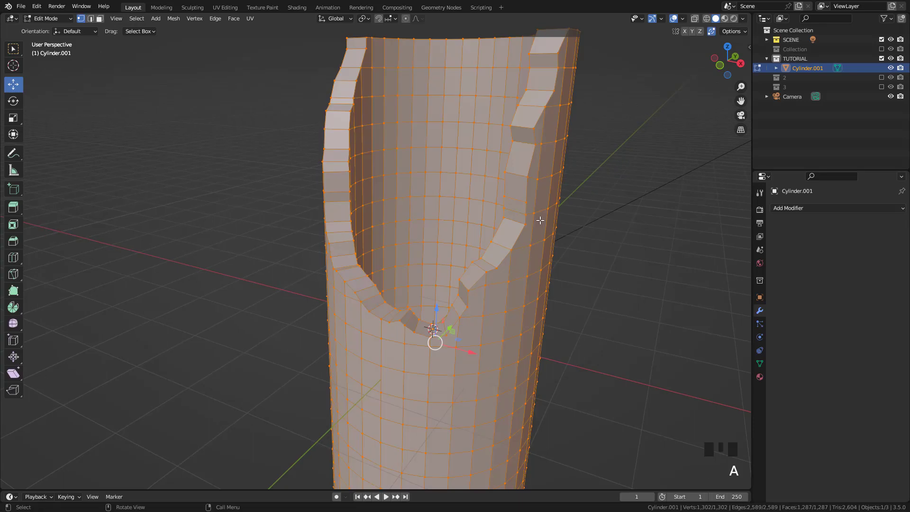
key(u)
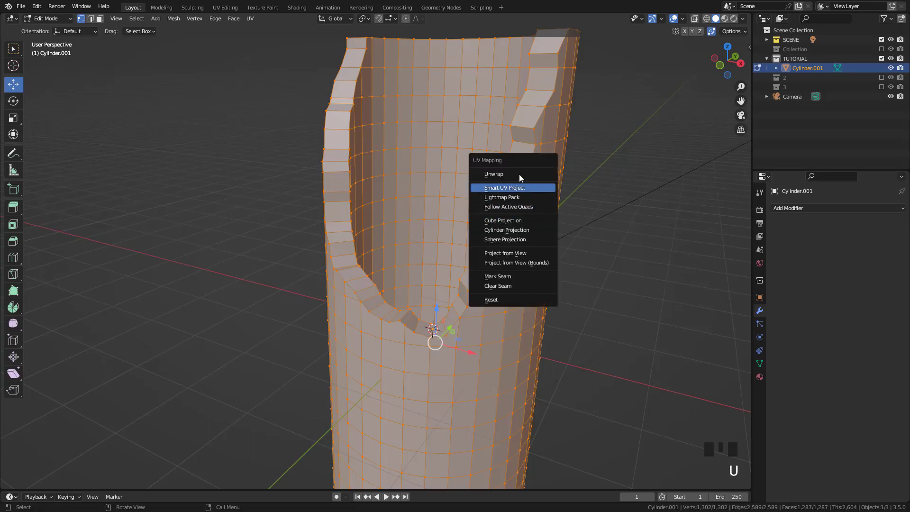
click(508, 221)
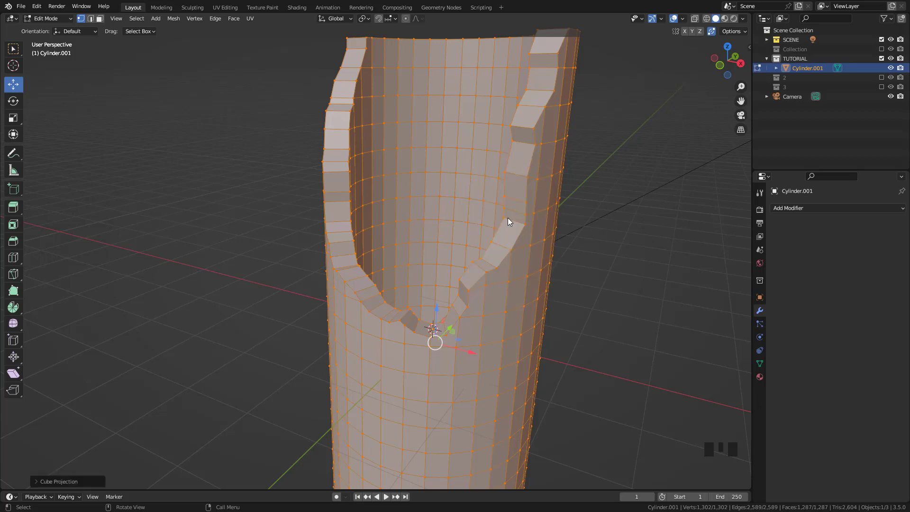
key(Tab)
Step: Turn the enlarged timeline area into a Shader Editor and create a new material for the cylinder
drag(454, 491, 454, 268)
click(9, 273)
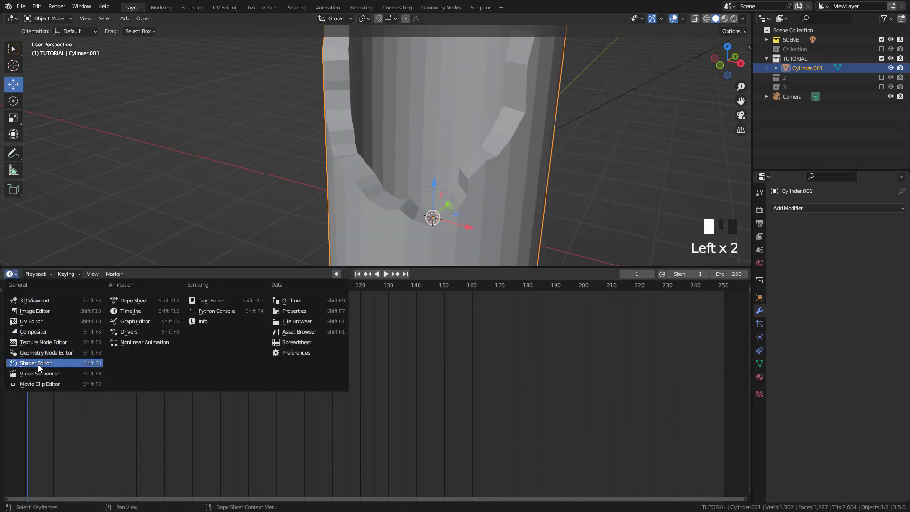
click(39, 367)
middle_drag(407, 251, 410, 228)
click(383, 278)
click(382, 279)
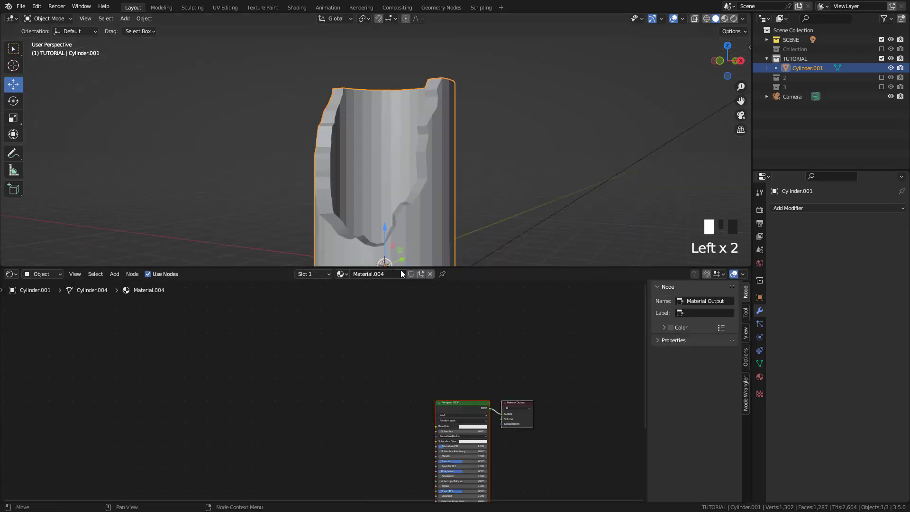
drag(468, 268, 469, 326)
Step: Look up the Node Wrangler add-on in the preferences by searching the add-ons for "wran"
click(37, 6)
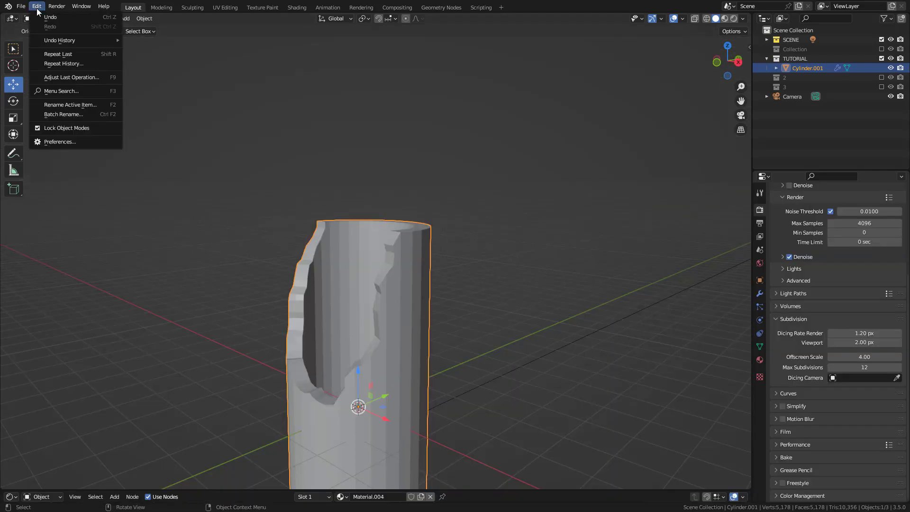
click(55, 142)
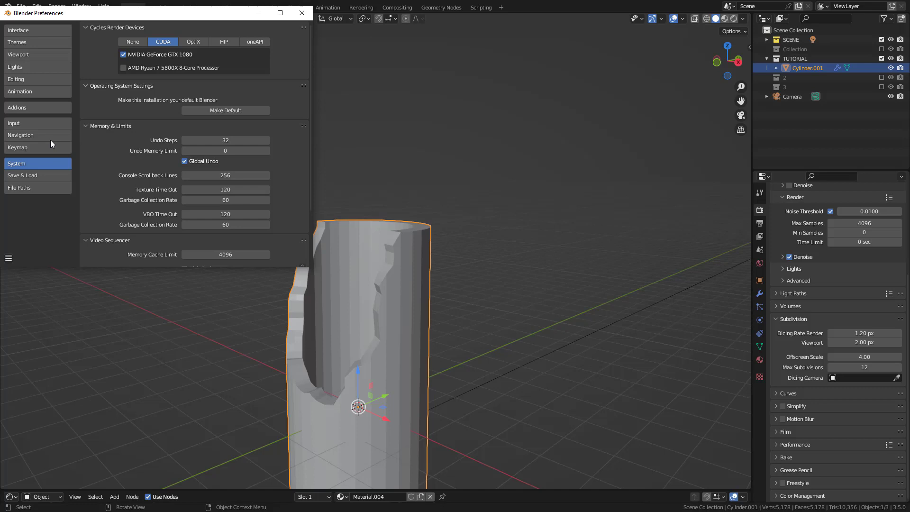
click(47, 109)
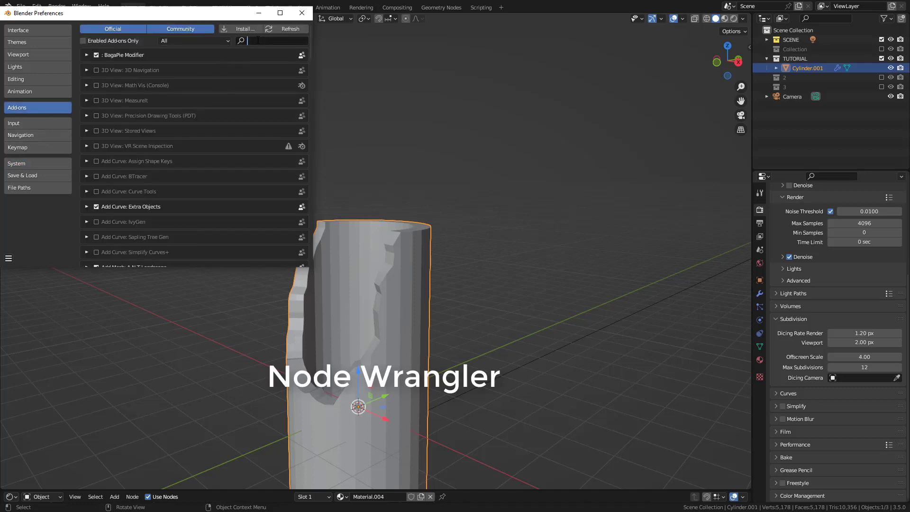
text(wran)
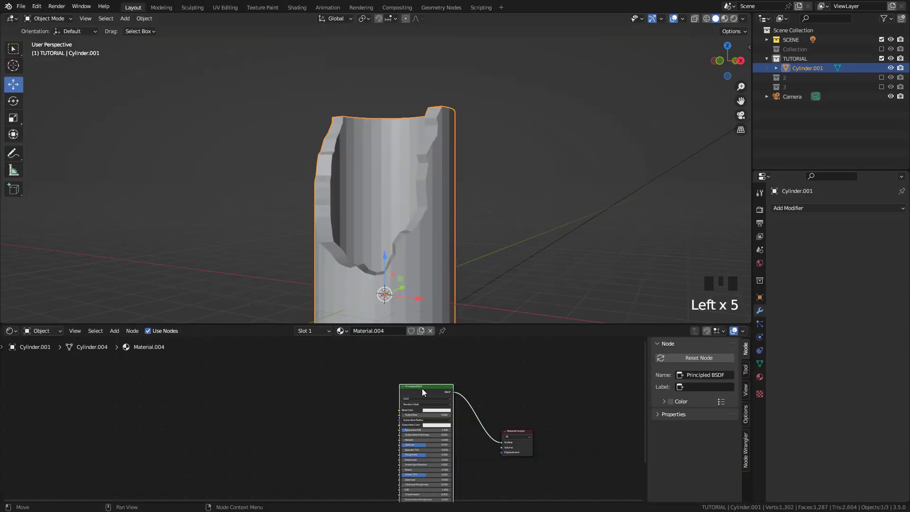
Step: Load the brick dirty Albedo, Displacement, Normal and Roughness maps onto the Principled BSDF with Node Wrangler's Principled Texture Setup
key(ctrl+shift+t)
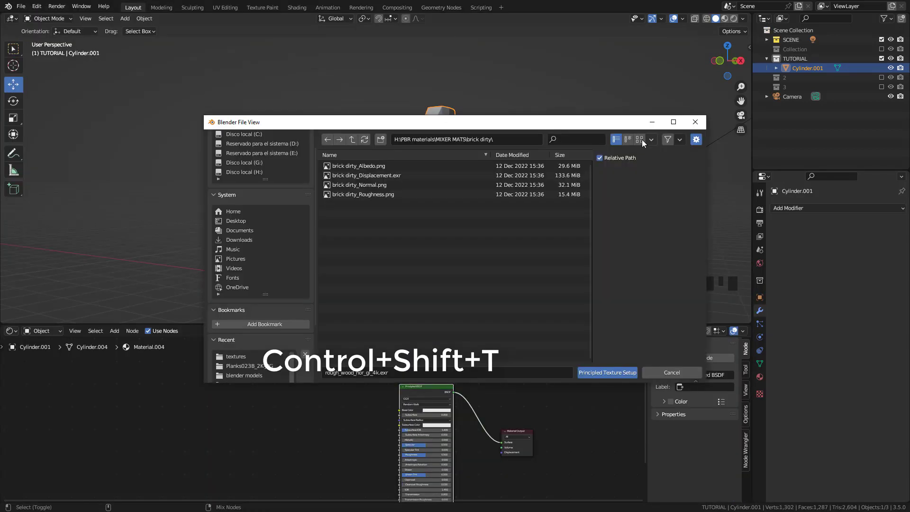
click(640, 139)
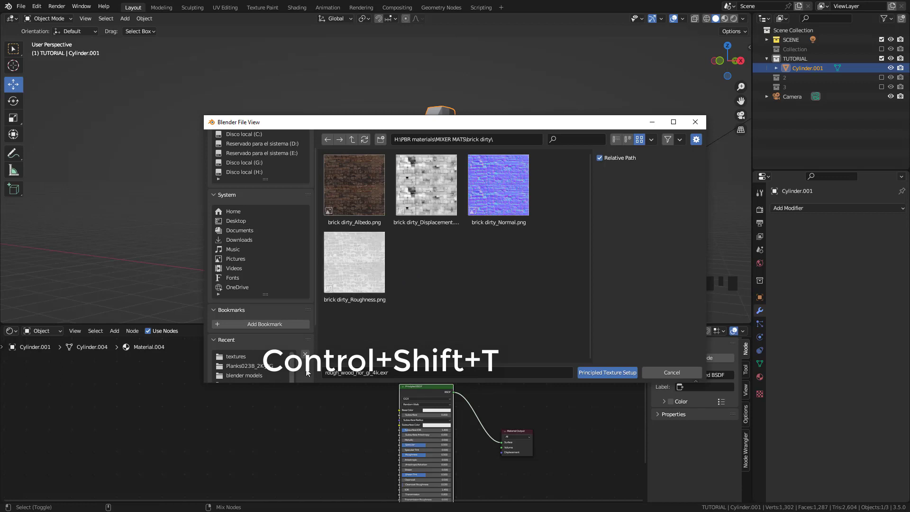
click(359, 192)
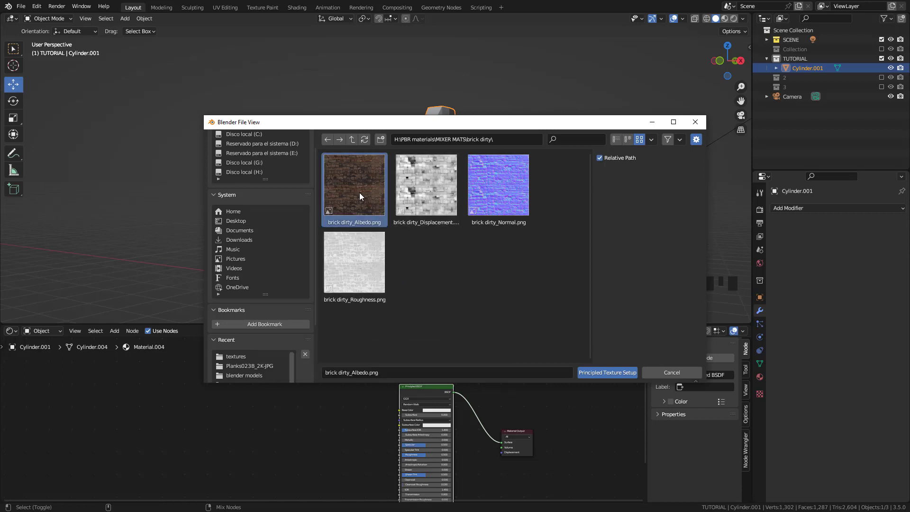
ctrl+click(429, 199)
ctrl+click(512, 195)
ctrl+click(351, 281)
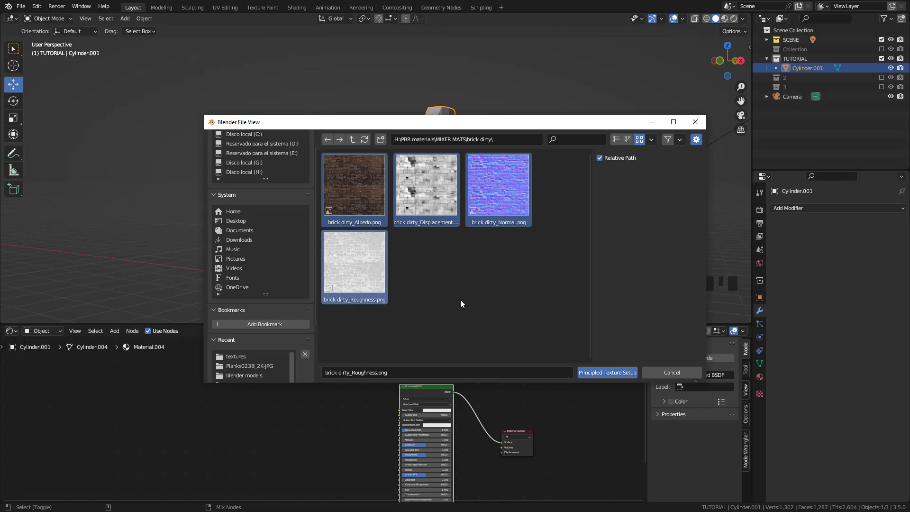
click(617, 372)
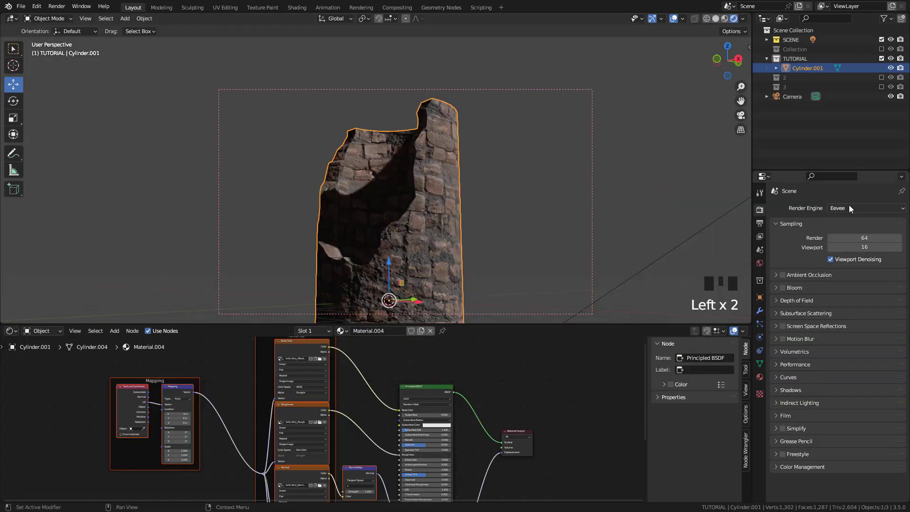
Step: Switch the scene's render engine from Eevee to Cycles
click(849, 207)
click(845, 241)
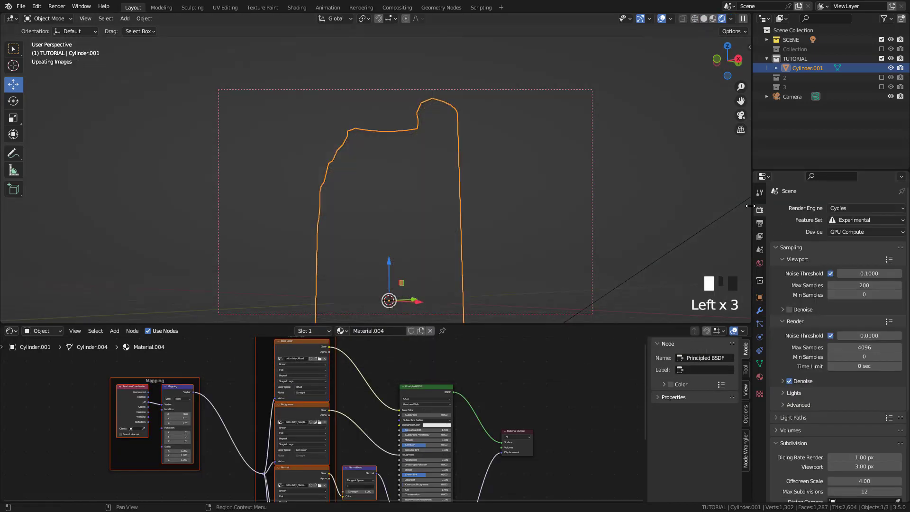
click(863, 210)
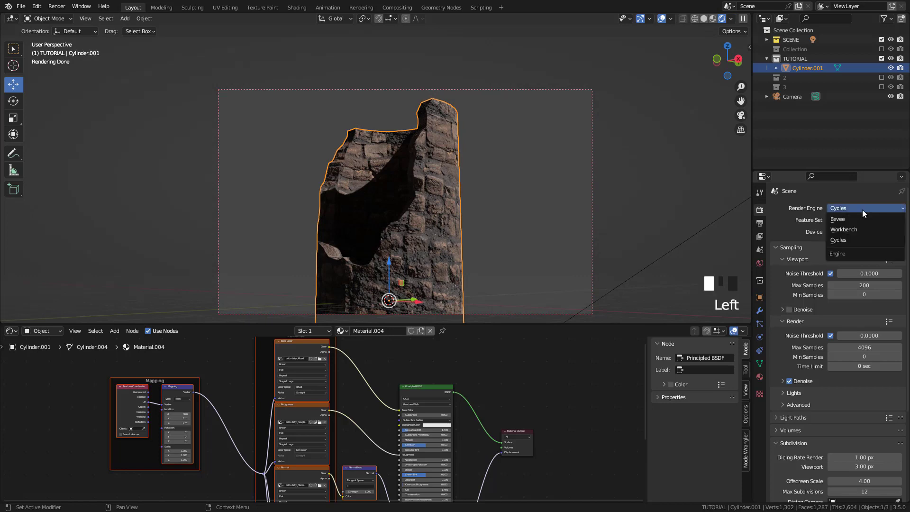
click(857, 241)
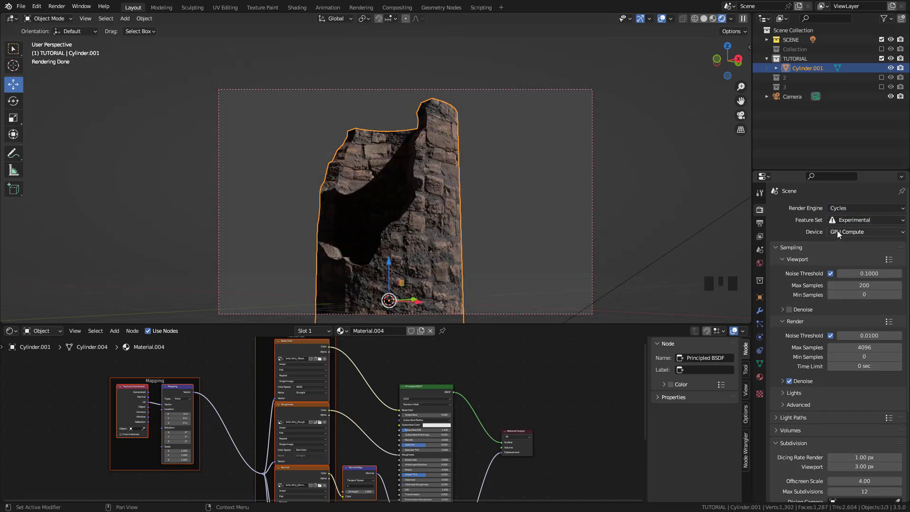
Step: Set the cylinder material's surface displacement method to Displacement and Bump
click(760, 211)
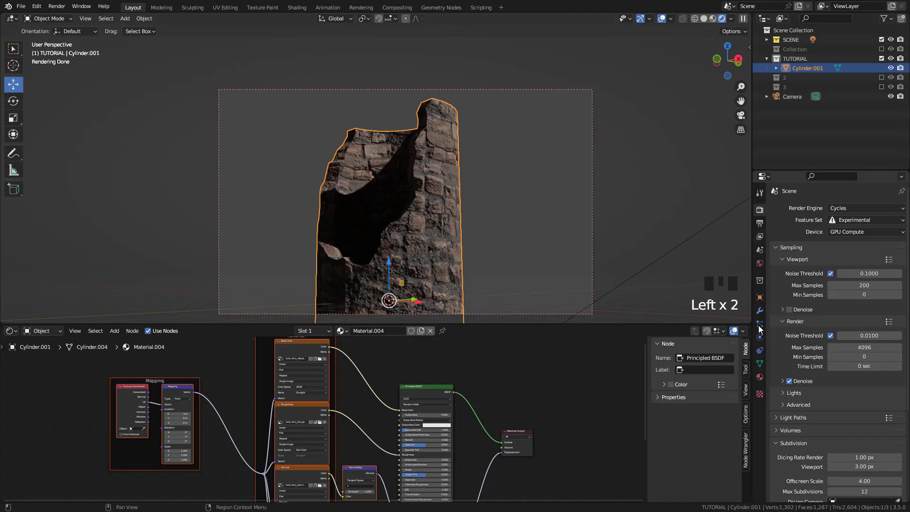
click(761, 378)
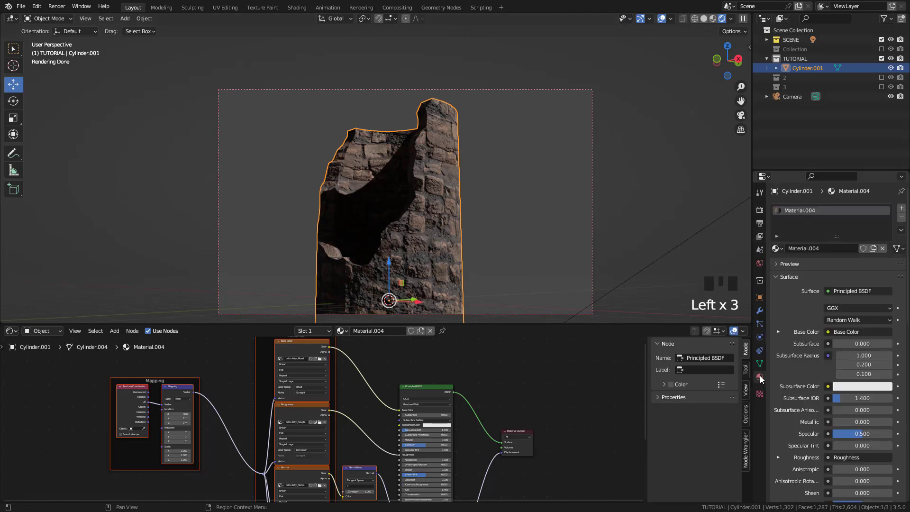
scroll(800, 373, down, 20)
click(789, 329)
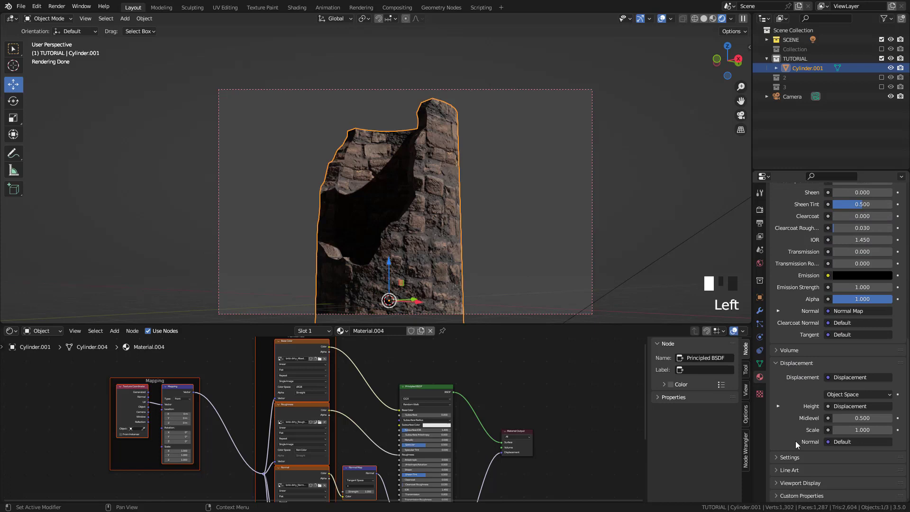
click(791, 458)
scroll(791, 457, down, 5)
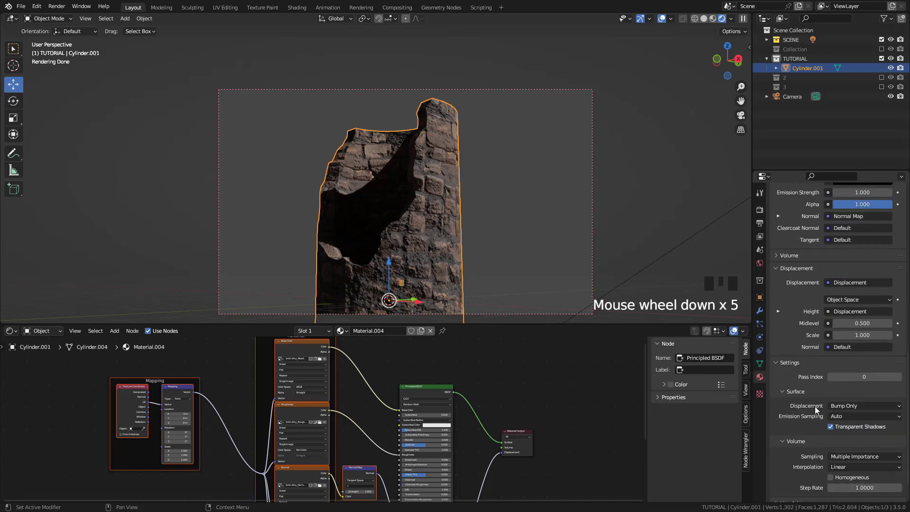
click(848, 406)
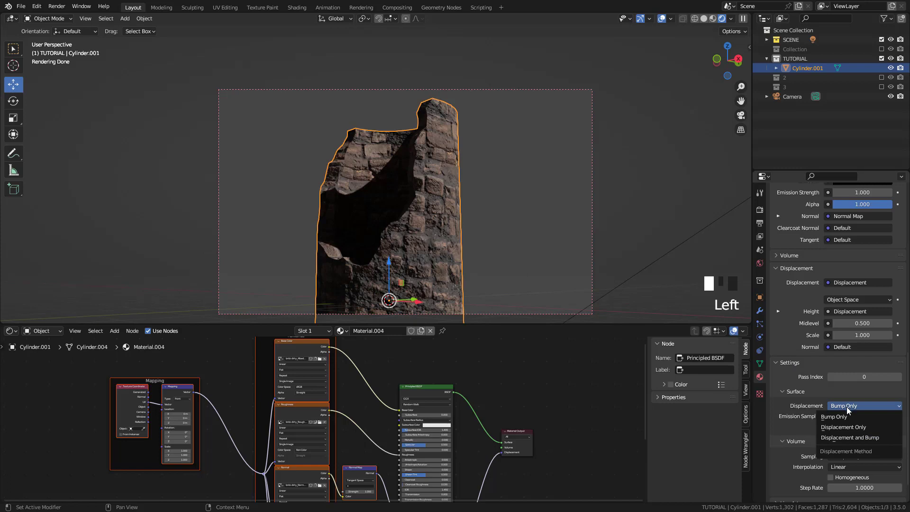
click(850, 439)
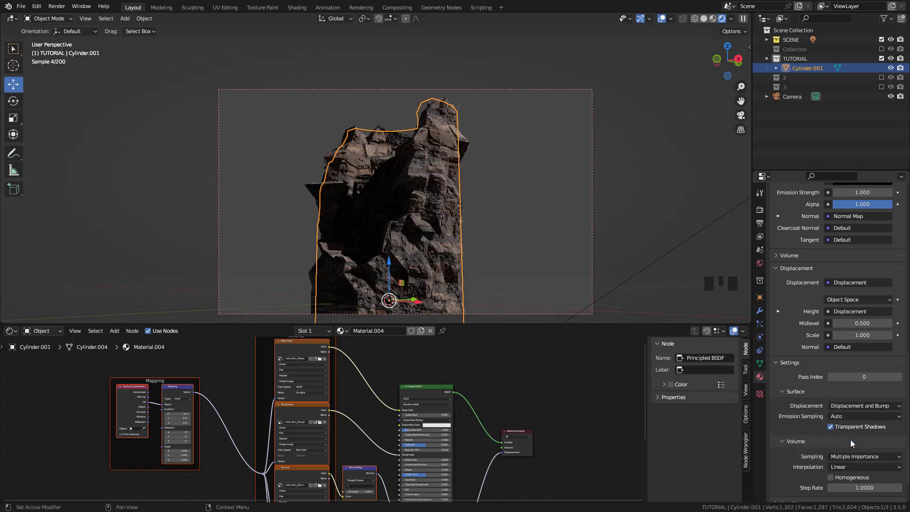
Step: Add a Subdivision Surface modifier to the cylinder, set it to Simple and enable Adaptive Subdivision
click(760, 311)
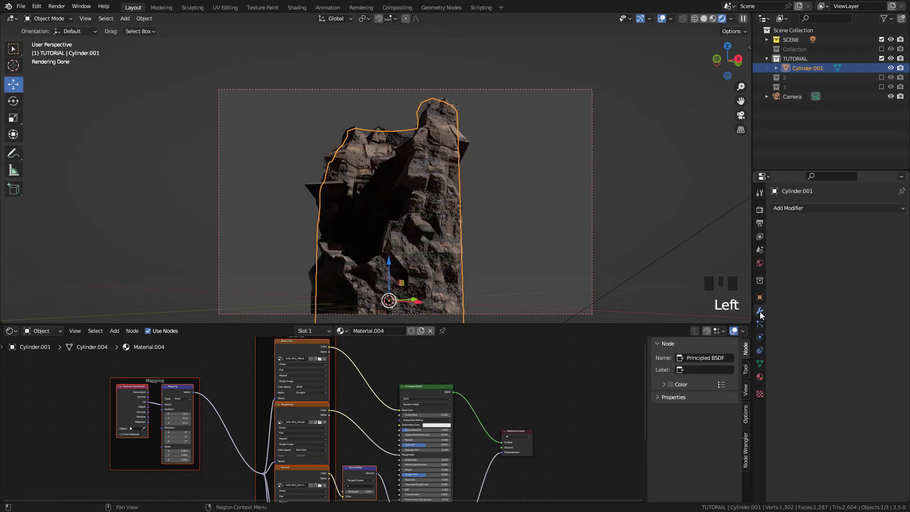
click(788, 210)
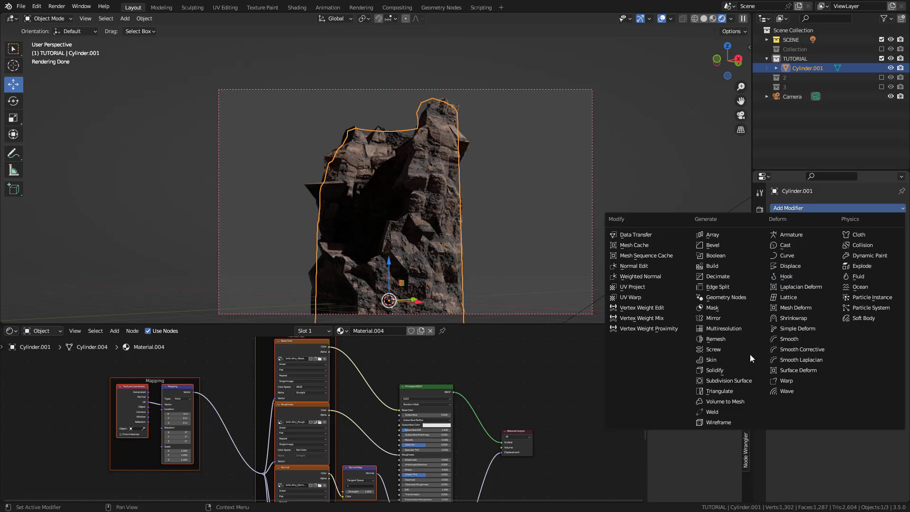
click(738, 381)
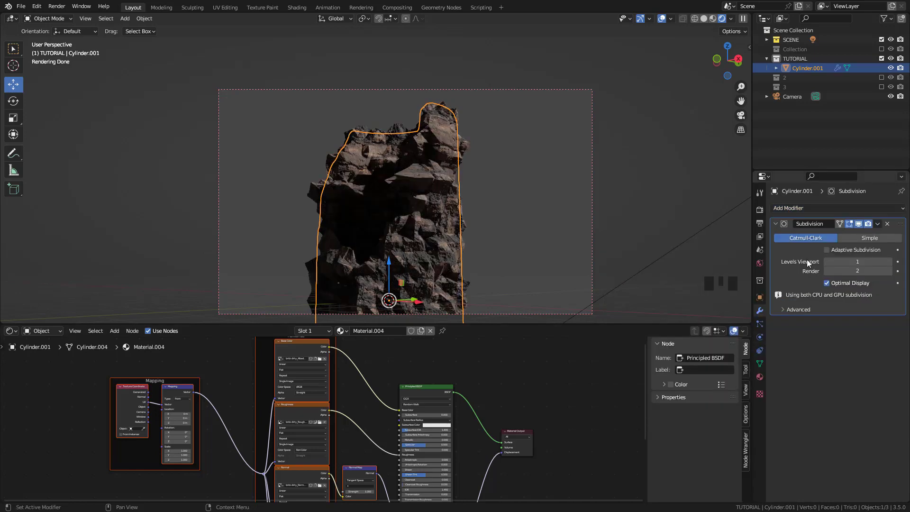
click(861, 240)
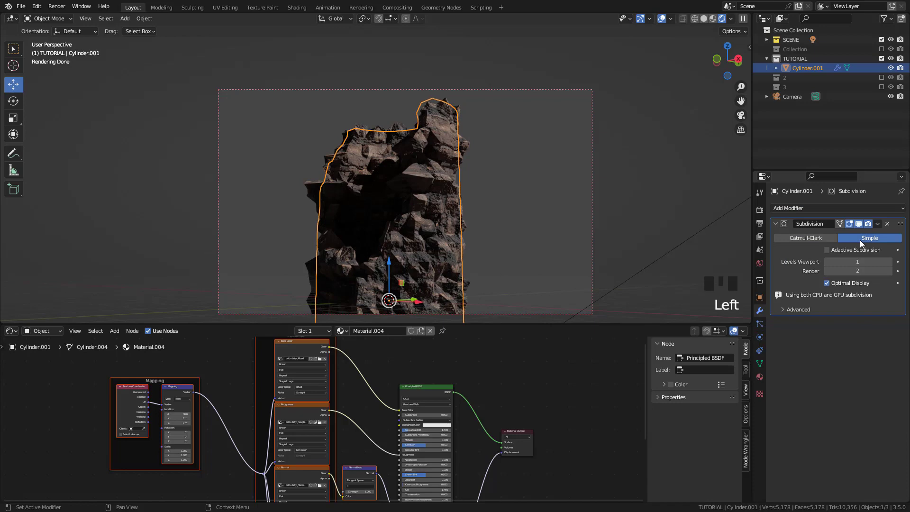
click(828, 250)
Step: Increase the Scale in the brick texture's Mapping node, trying 3 before settling on 2
middle_drag(394, 427, 379, 427)
scroll(274, 429, up, 7)
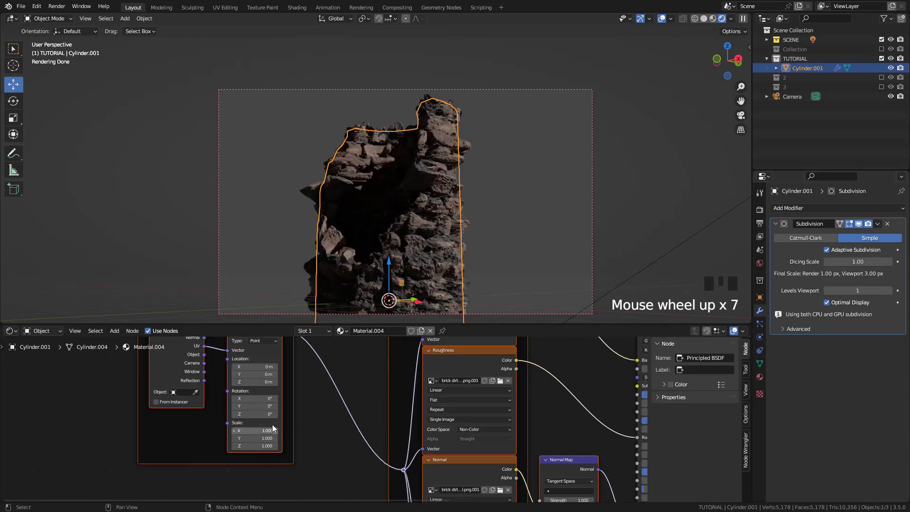
drag(265, 431, 263, 439)
text(3)
key(Return)
text(2)
key(Return)
Step: Set the Displacement node's Scale to 0.4
scroll(546, 414, down, 5)
middle_drag(605, 414, 429, 418)
scroll(512, 406, up, 5)
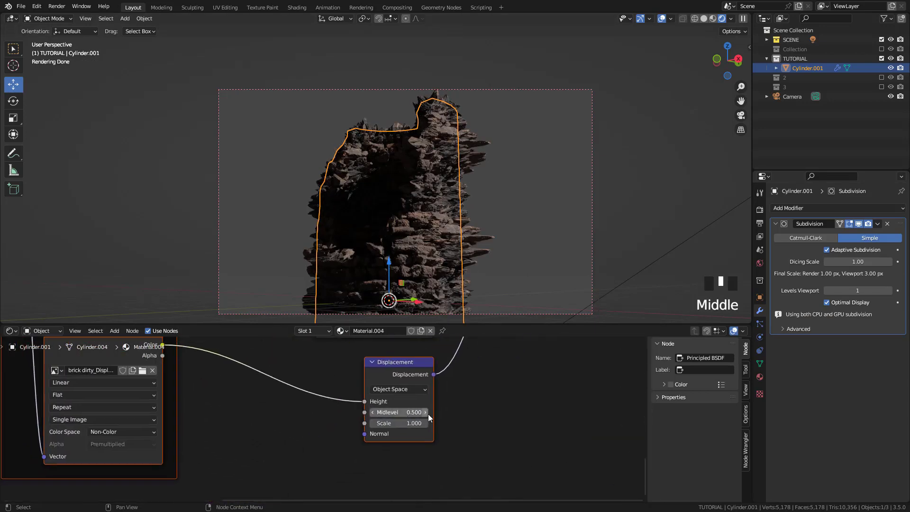
scroll(417, 410, up, 2)
click(408, 431)
text(0.4)
key(Return)
Step: Set the Displacement node's Scale to 0.1, then fine-tune it to 0.240 with a Midlevel of 0.490, and check the wall around the tower
middle_drag(475, 207, 441, 183)
shift+middle_drag(441, 182, 505, 243)
click(394, 431)
text(0.)
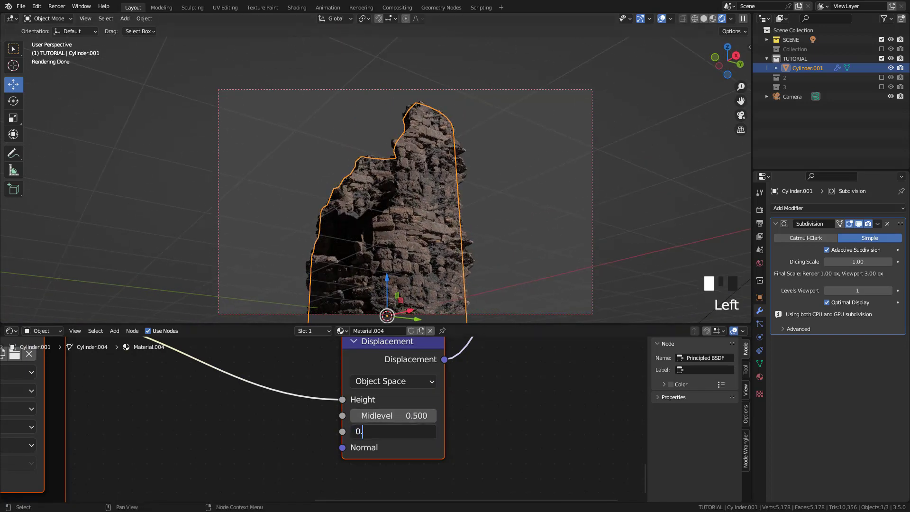
text(1)
key(Return)
shift+drag(411, 431, 437, 431)
middle_drag(441, 194, 414, 209)
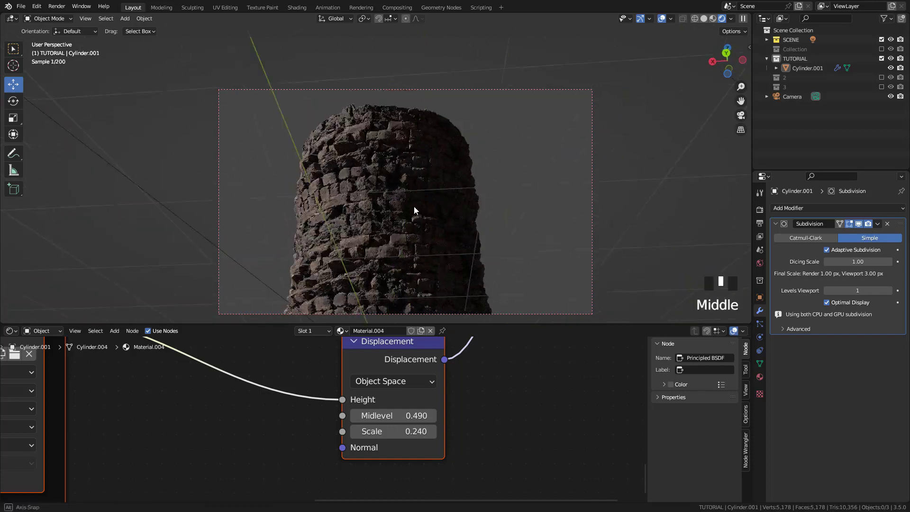
Step: Set the viewport dicing rate in the Cycles subdivision settings to 8 px and inspect the coarser bricks
click(760, 212)
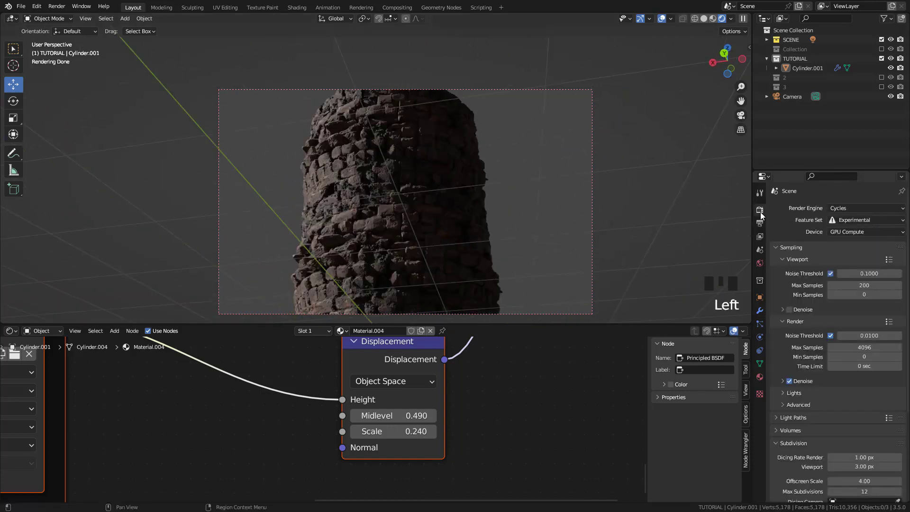
click(787, 444)
click(787, 443)
scroll(790, 442, down, 4)
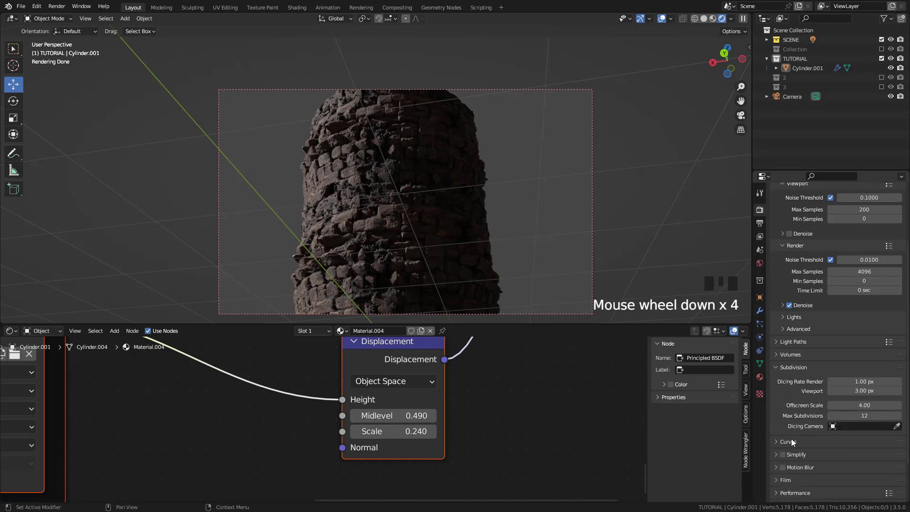
scroll(792, 439, down, 3)
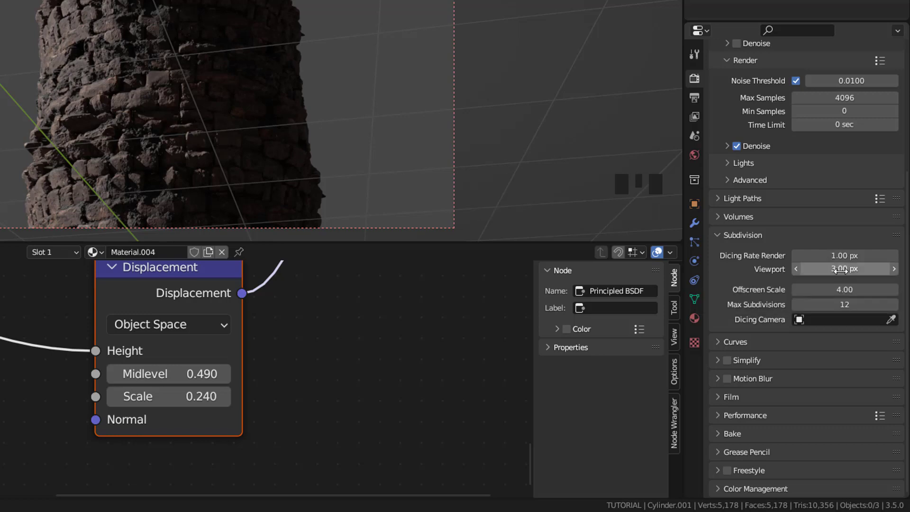
click(842, 269)
text(8)
key(Return)
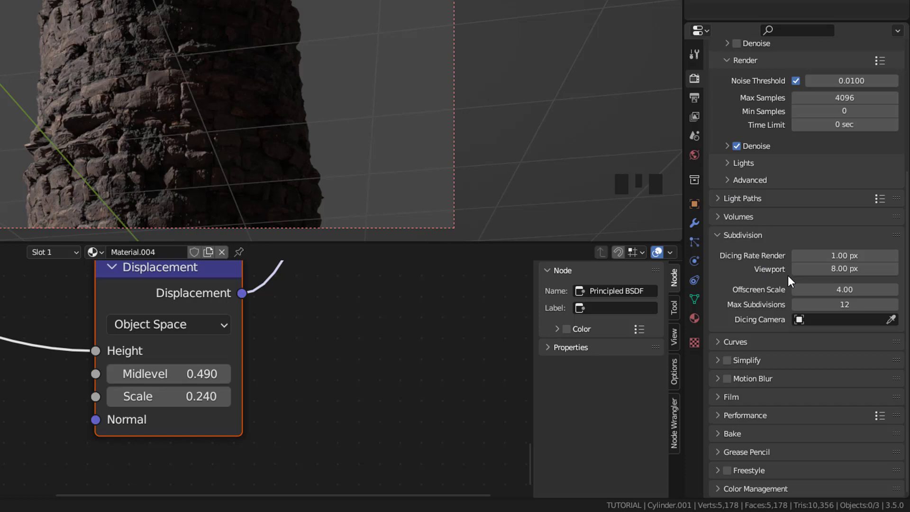
middle_drag(227, 74, 237, 98)
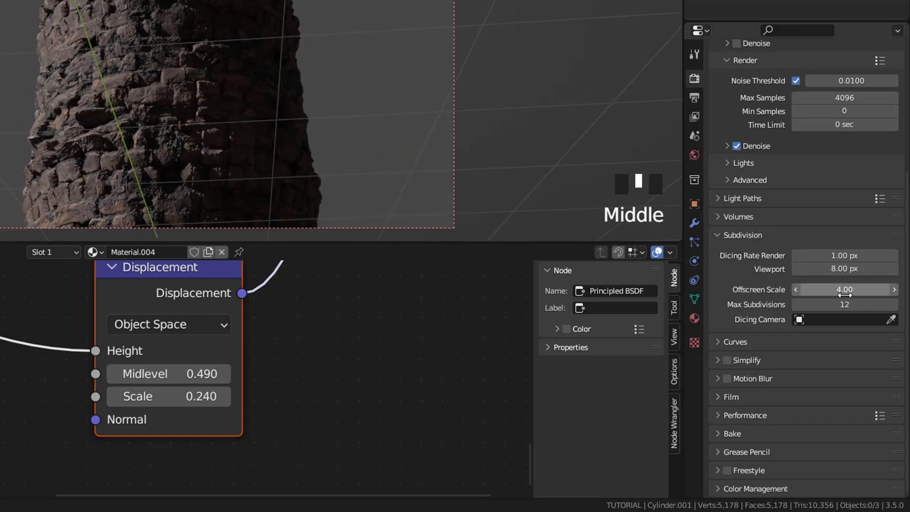
Step: Try a viewport dicing rate of 1 px, then set it to 3 px
click(801, 268)
text(1)
key(Return)
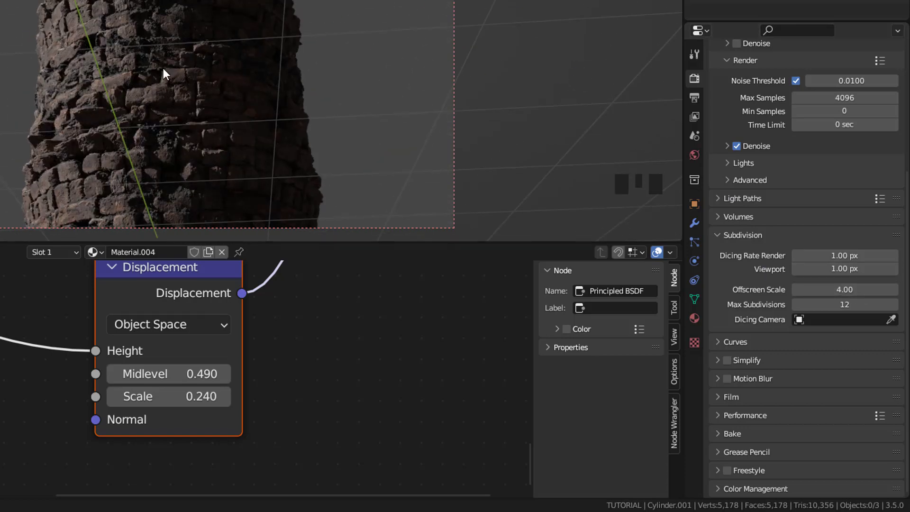
click(802, 268)
text(3)
key(Return)
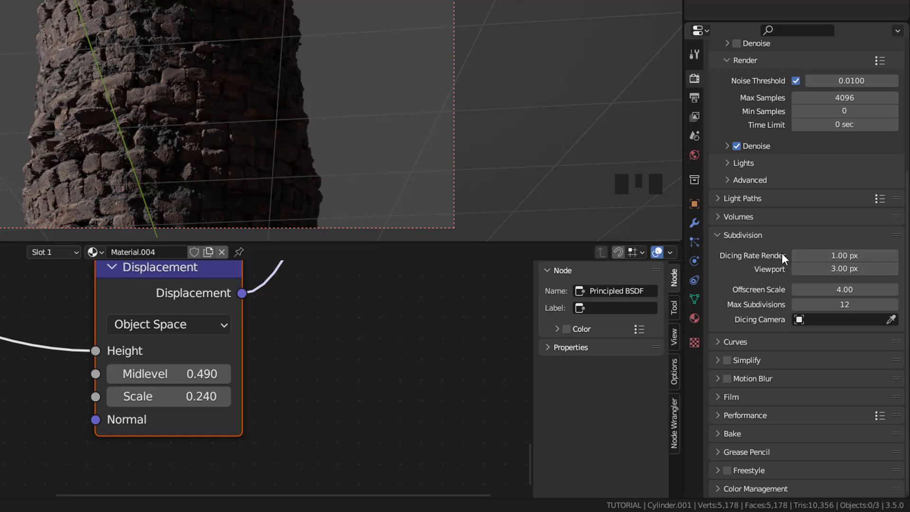
Step: Try render dicing rates of 1.2 and 1.5 px, then settle on 1.2 px with a viewport rate of 2 px
double_click(845, 261)
text(1.2)
key(Return)
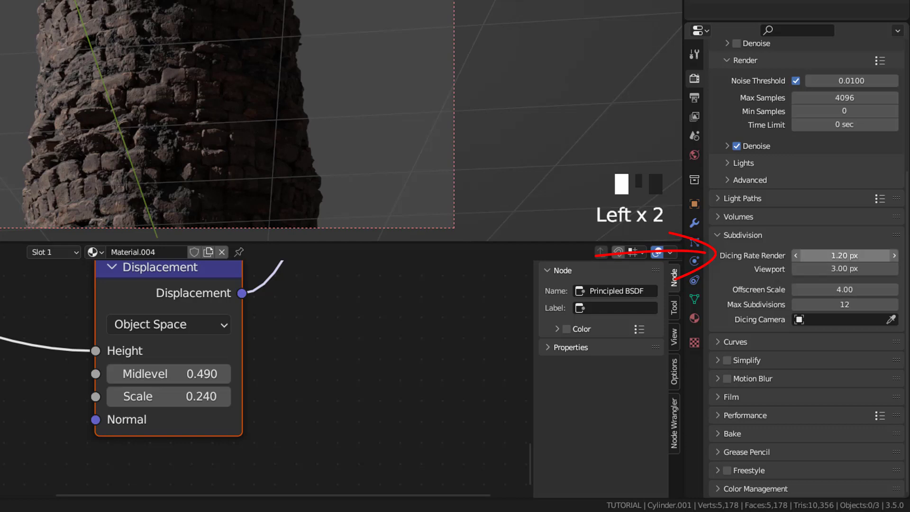
click(858, 261)
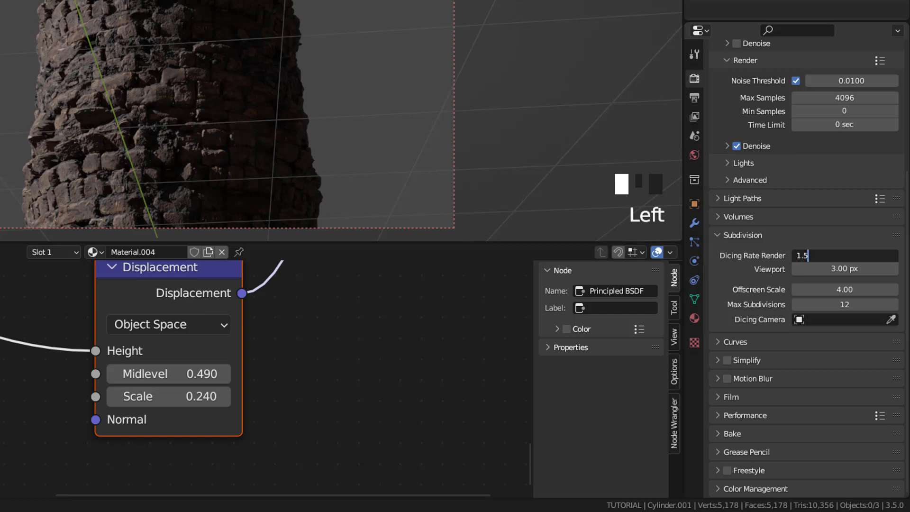
text(1.5)
key(Return)
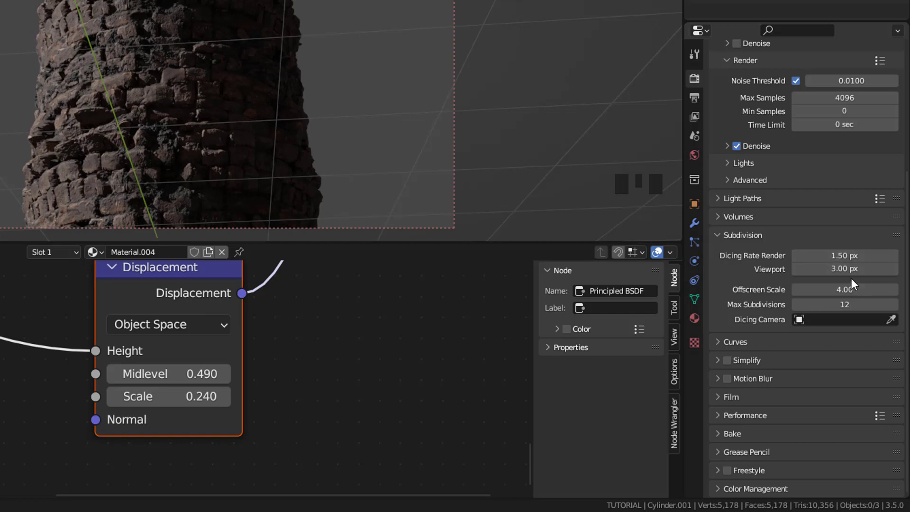
click(845, 256)
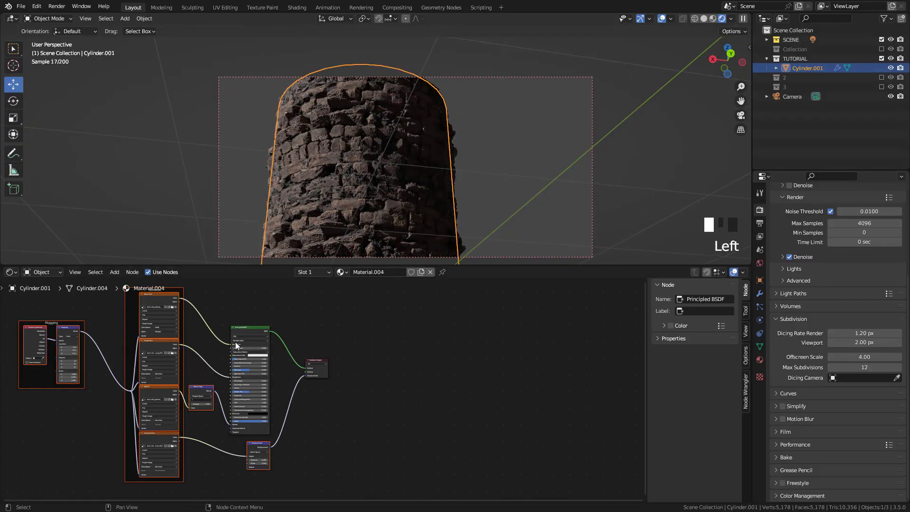
Step: Duplicate the Principled BSDF node and move the Material Output node farther away to make room
click(242, 331)
key(shift+d)
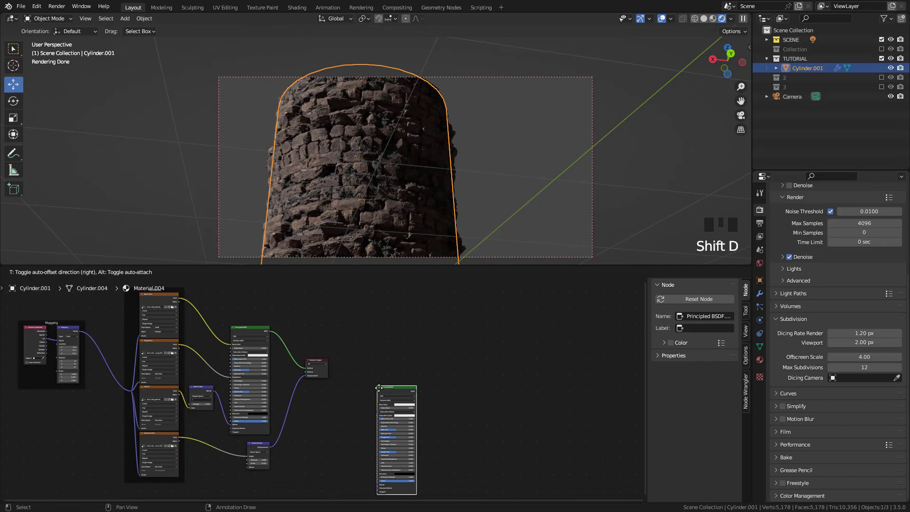
scroll(345, 374, up, 5)
click(457, 341)
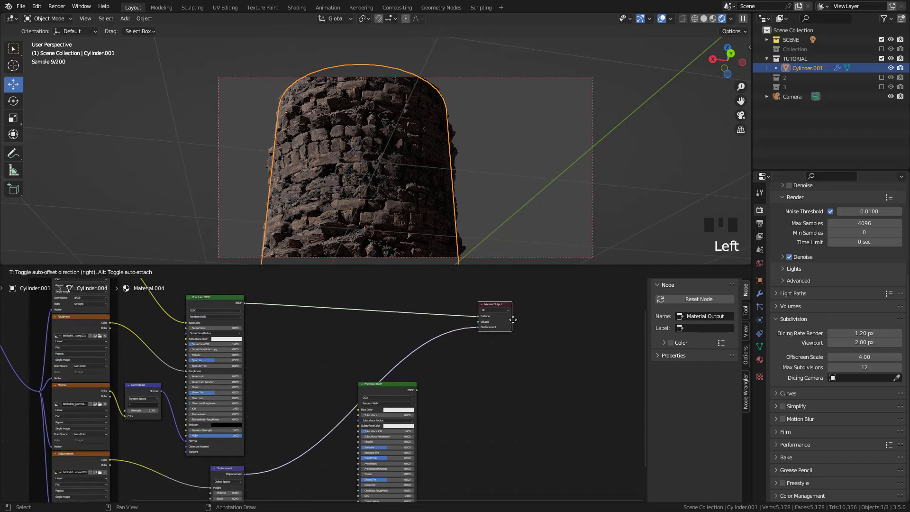
Step: Insert a Mix Shader between the brick Principled BSDF and the Material Output, and connect the duplicated BSDF to its second shader input
key(shift+a)
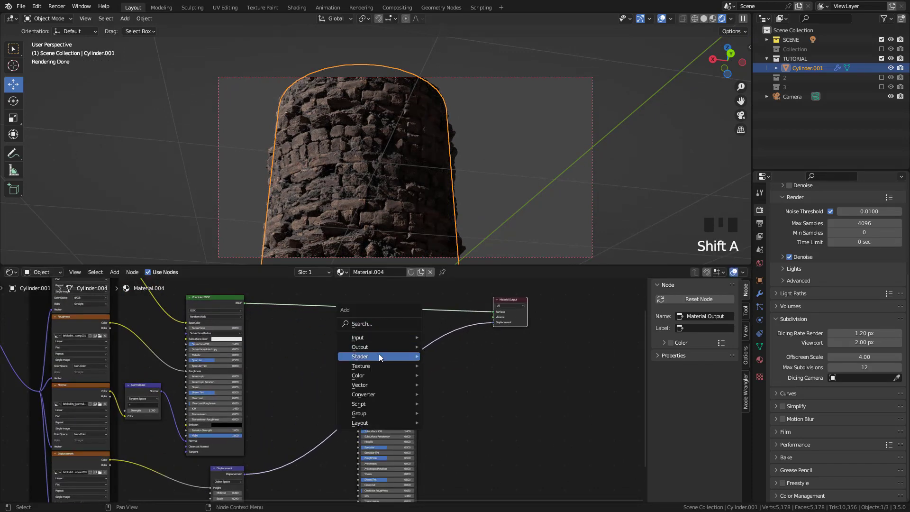
mouse_move(379, 354)
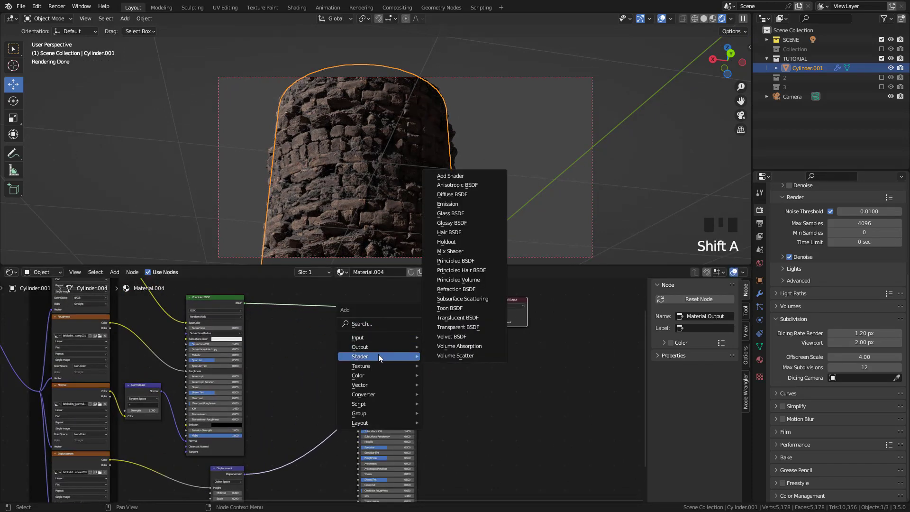
click(470, 252)
click(410, 293)
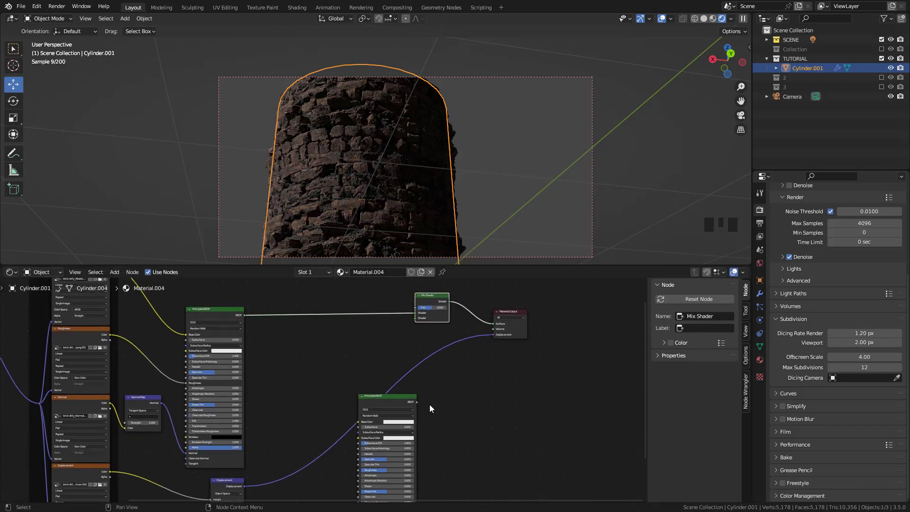
drag(416, 402, 414, 320)
Step: Load the Moss002_2K Color, Displacement, Normal and Roughness maps onto the duplicated Principled BSDF with Principled Texture Setup, and reposition the new nodes
middle_drag(359, 311, 421, 389)
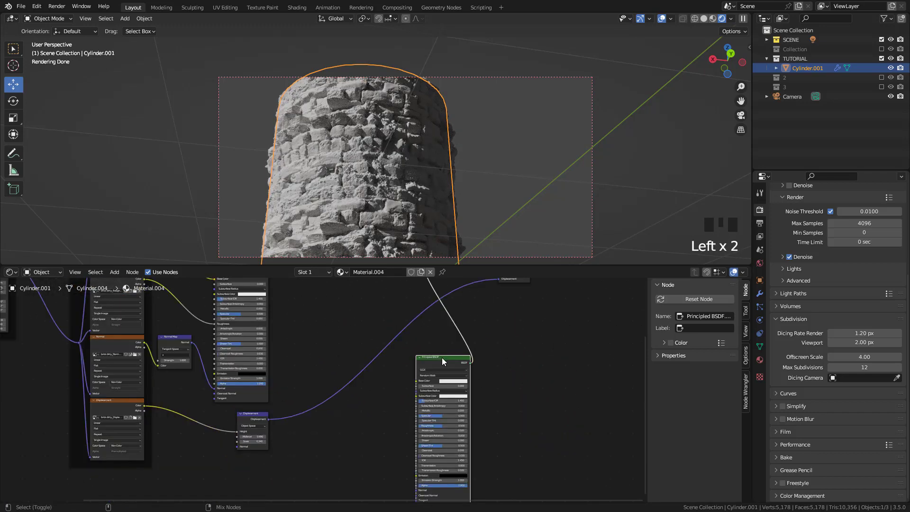
key(ctrl+shift+t)
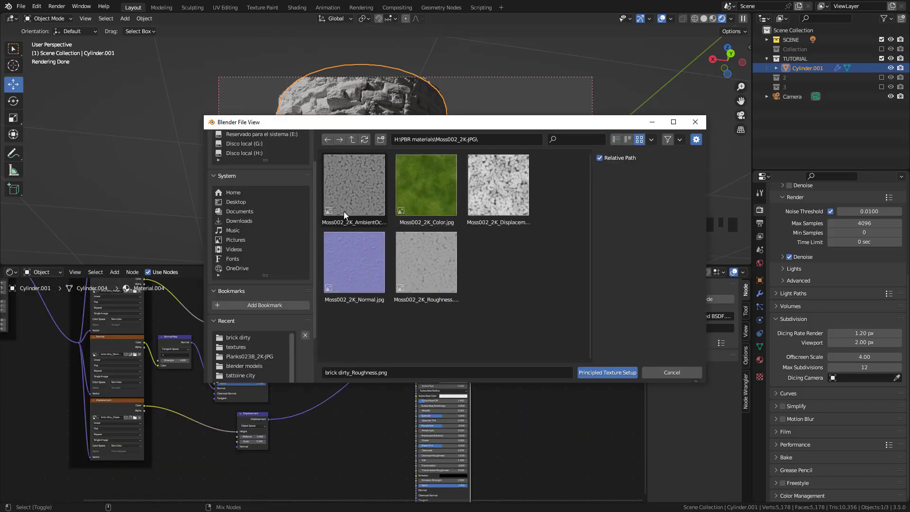
click(430, 207)
ctrl+click(508, 202)
ctrl+click(368, 275)
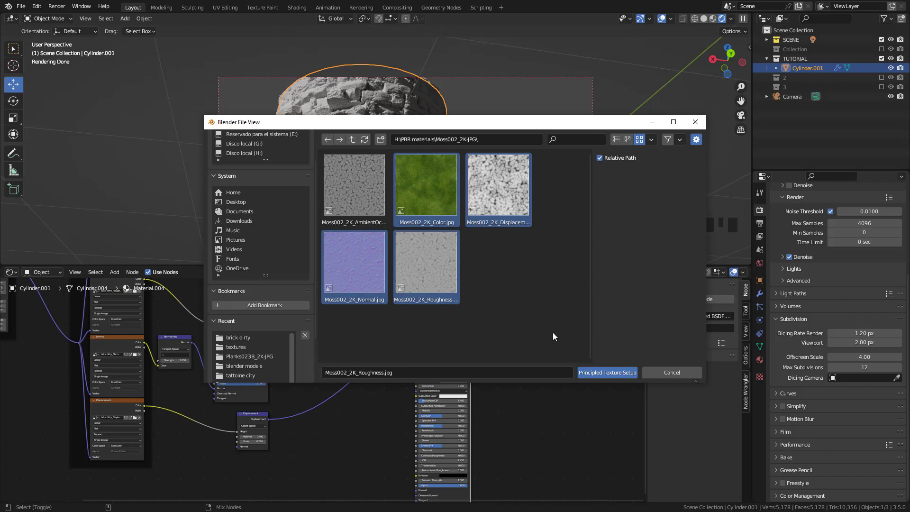
click(613, 374)
scroll(453, 351, down, 5)
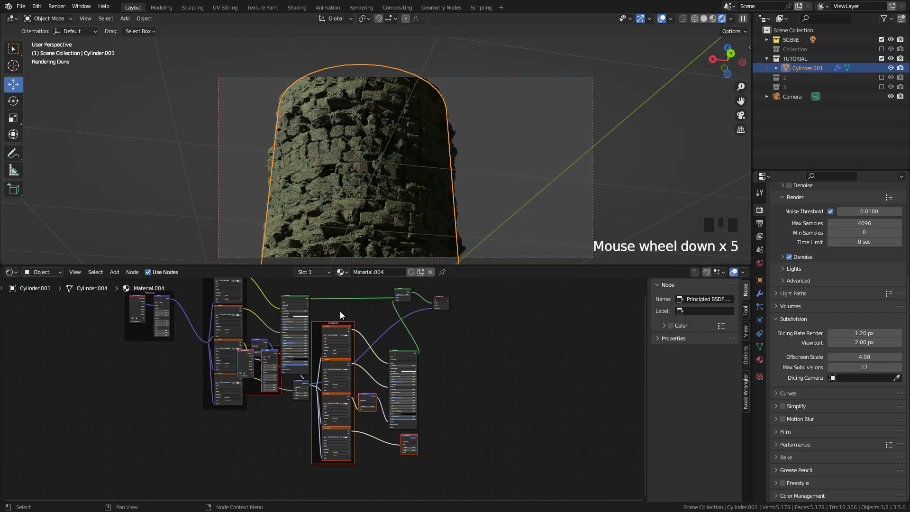
click(295, 437)
Step: Add a Noise Texture above the shaders and connect its Fac output to the Mix Shader's Fac
middle_drag(396, 442, 405, 354)
middle_drag(424, 308, 426, 410)
scroll(408, 334, up, 7)
middle_drag(327, 320, 350, 417)
key(shift+a)
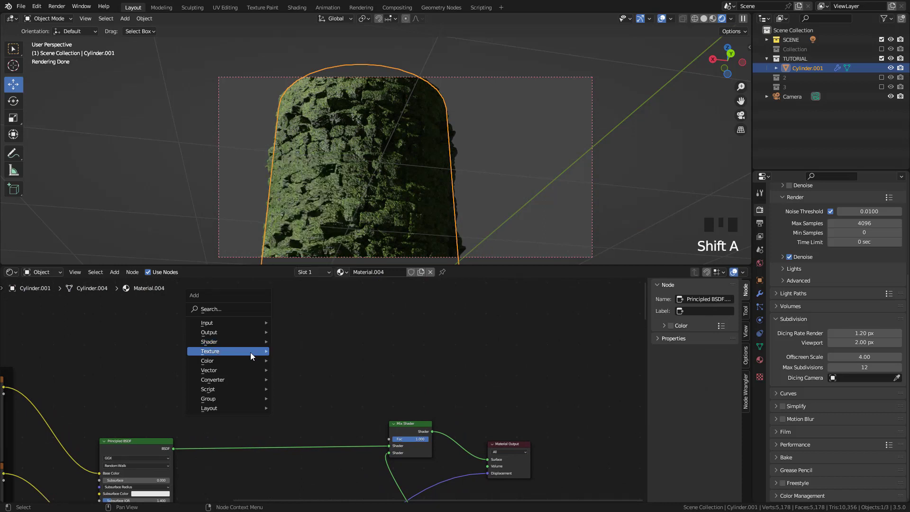
mouse_move(236, 353)
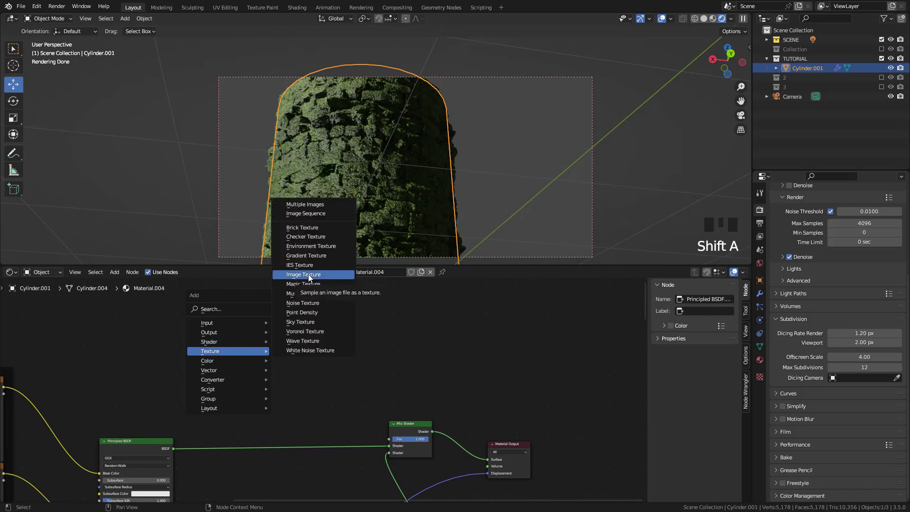
click(302, 303)
click(245, 348)
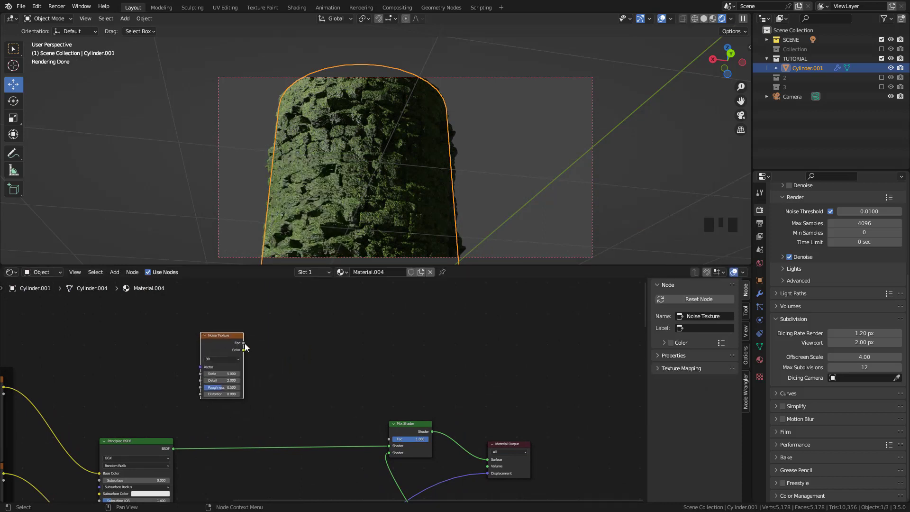
drag(244, 344, 388, 439)
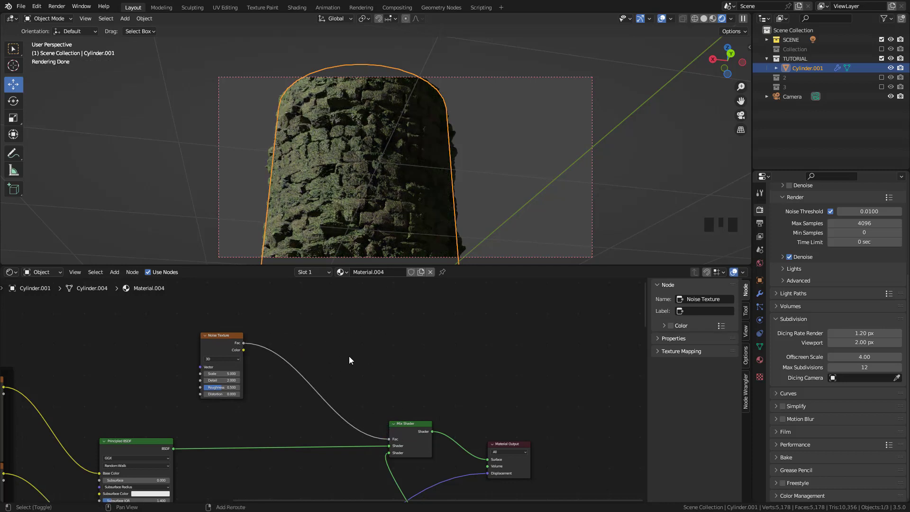
Step: Insert a ColorRamp between the Noise Texture and the Mix Shader, and move its black stop to about 0.127
key(shift+a)
mouse_move(354, 387)
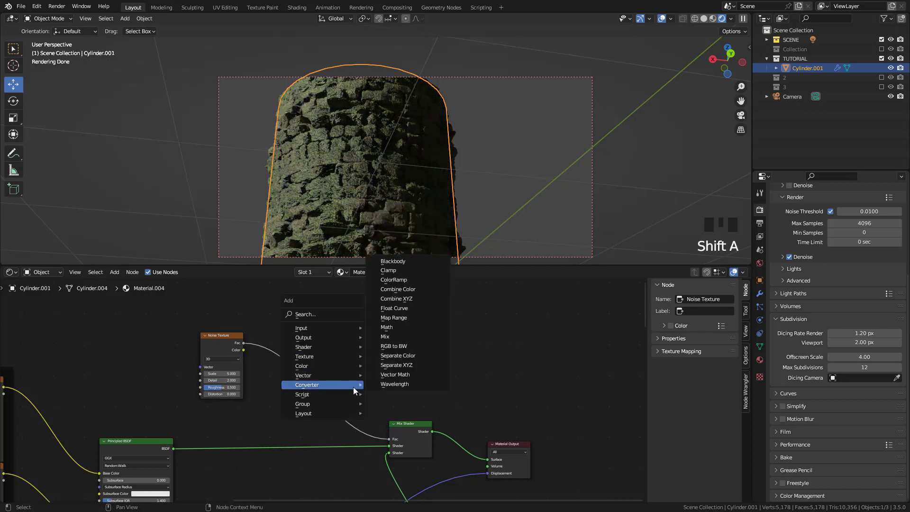
click(394, 279)
click(325, 375)
scroll(324, 389, up, 8)
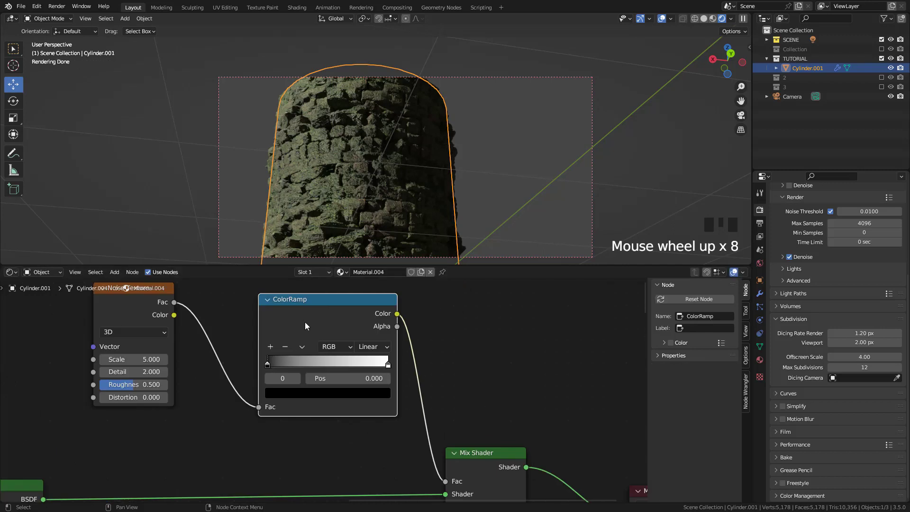
mouse_move(267, 367)
mouse_down()
mouse_move(338, 365)
mouse_move(284, 369)
mouse_up()
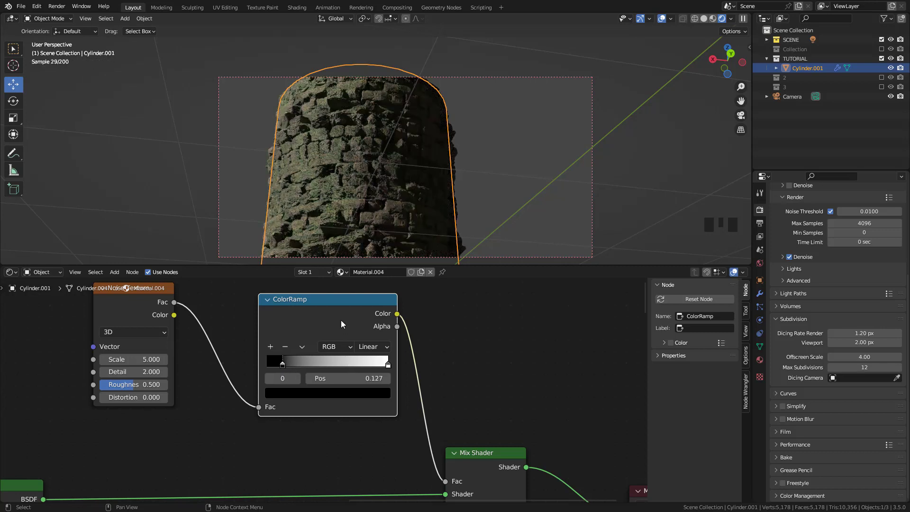
Step: Preview the ColorRamp on the tower and move its black stop to about 0.427 and its white stop to about 0.786
ctrl+shift+click(323, 312)
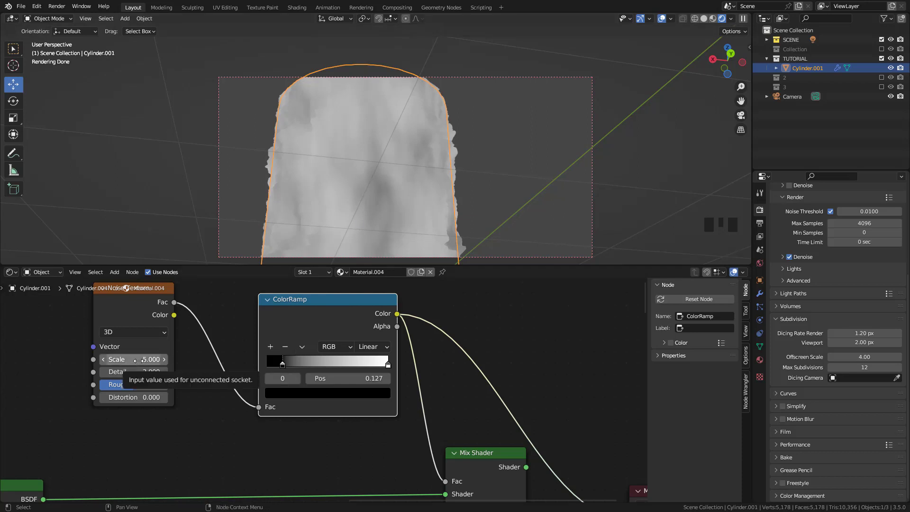
click(390, 366)
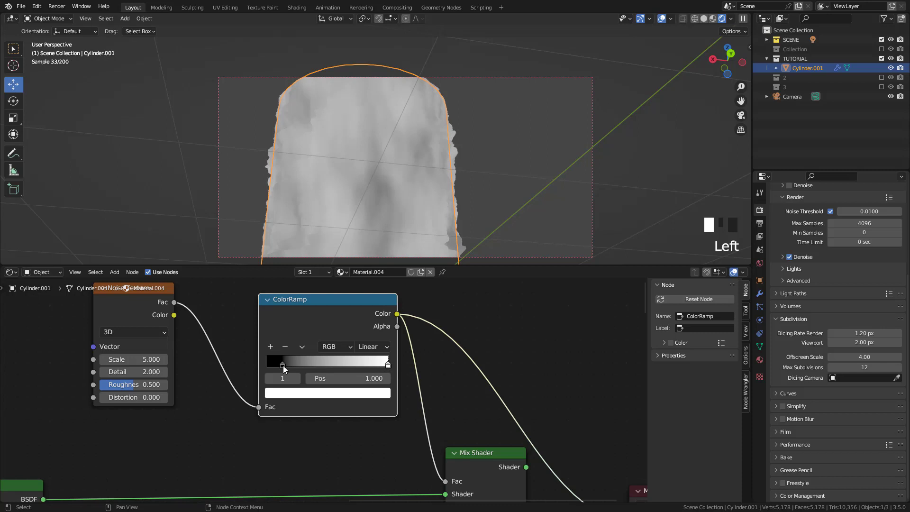
drag(283, 365, 321, 366)
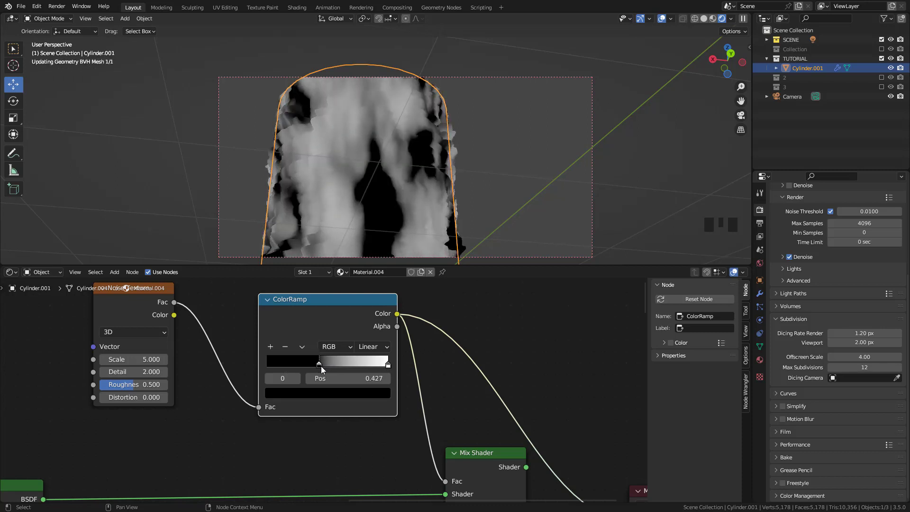
Step: Add Mapping and Texture Coordinate nodes to the Noise Texture, feed Mapping from Object coordinates, and set the noise Scale to 1
click(189, 317)
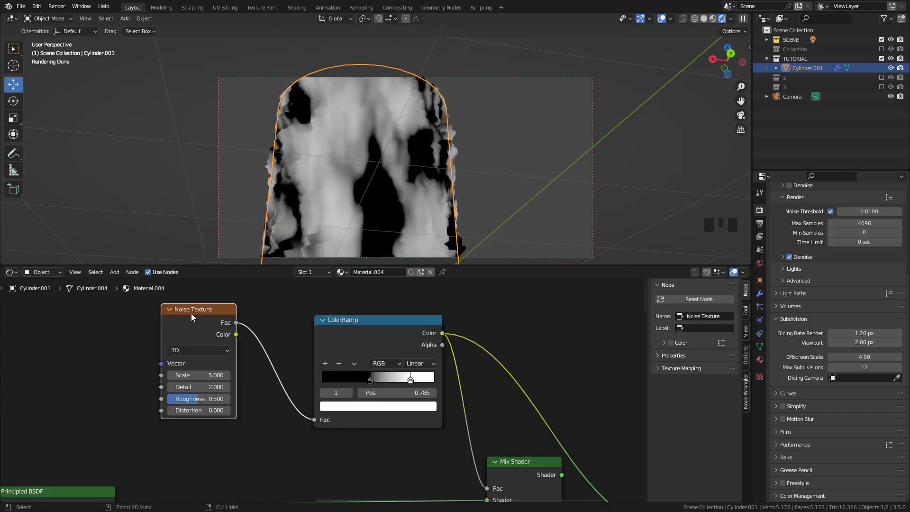
key(ctrl+t)
middle_drag(192, 314, 275, 298)
drag(179, 324, 136, 308)
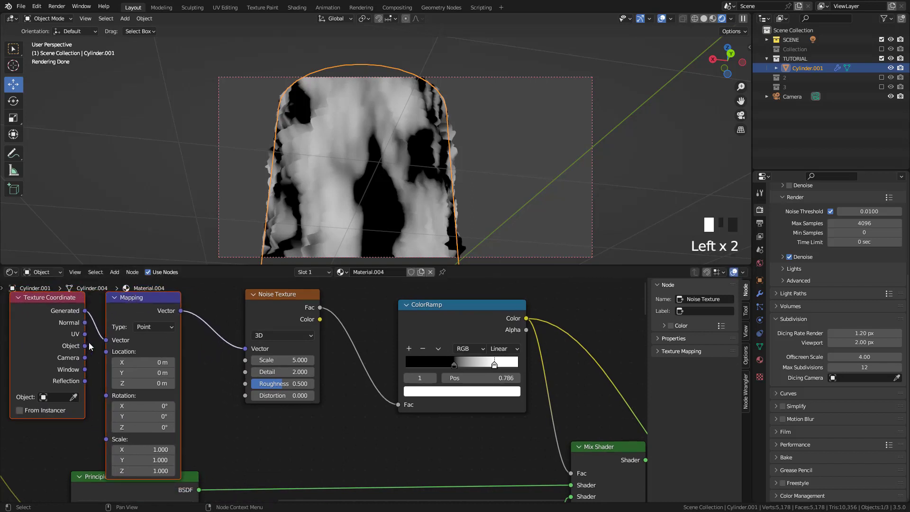
drag(110, 340, 107, 340)
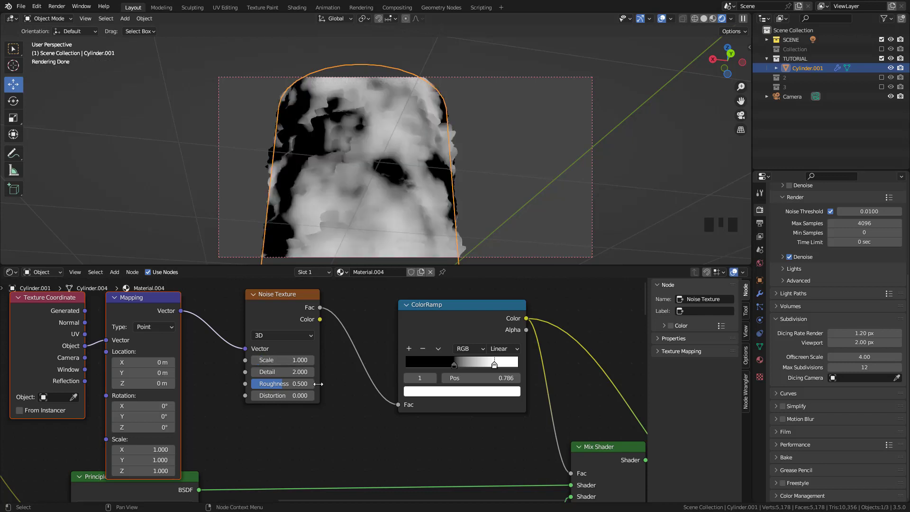
Step: Adjust the ColorRamp's stops with the white one at about 0.859, then reconnect the Mix Shader to the output and check the tower
drag(456, 367, 503, 365)
click(495, 367)
scroll(526, 404, down, 2)
middle_drag(527, 404, 428, 392)
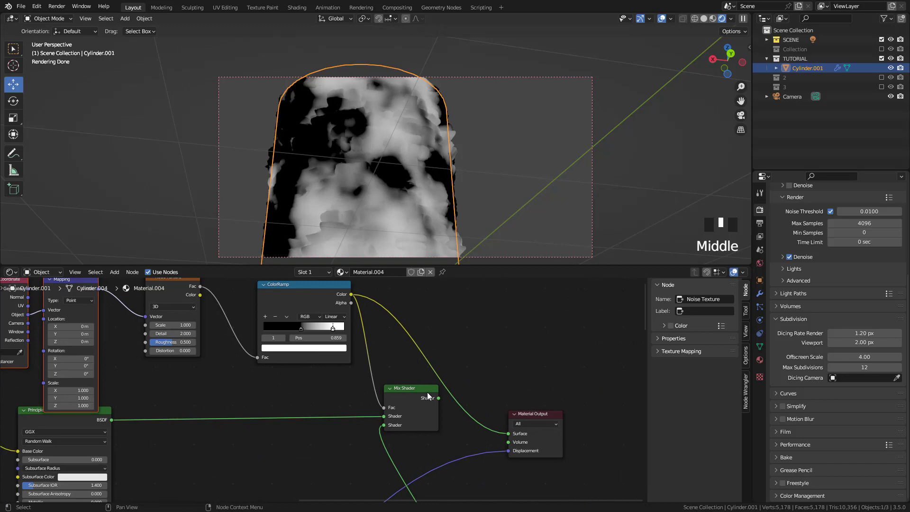
ctrl+shift+click(425, 400)
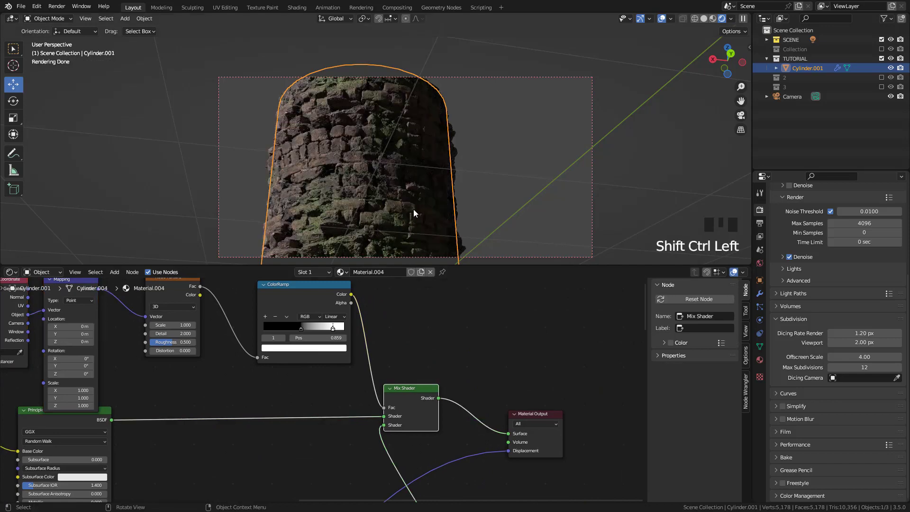
scroll(413, 209, down, 2)
middle_drag(423, 195, 416, 172)
scroll(416, 172, up, 1)
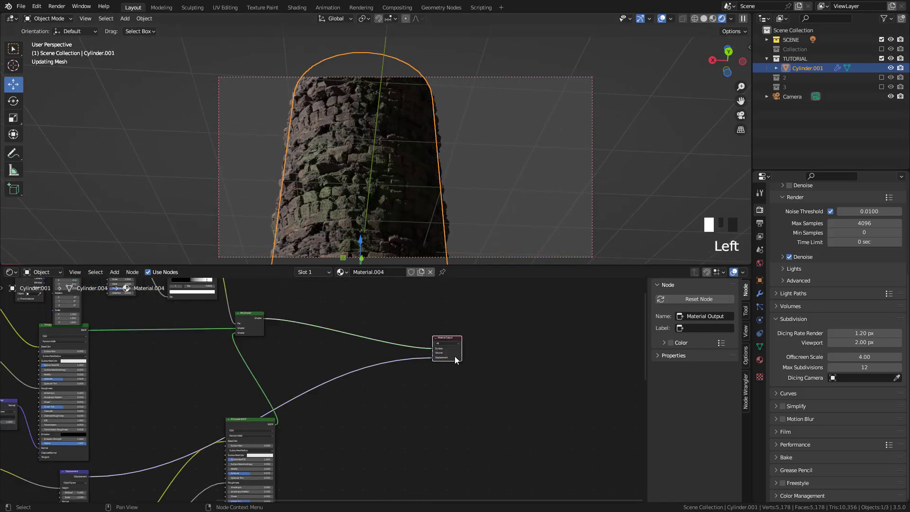
Step: Move the brick Displacement node next to the Material Output node
drag(455, 357, 463, 344)
drag(65, 477, 407, 364)
scroll(407, 363, up, 4)
middle_drag(406, 364, 388, 378)
scroll(388, 378, up, 1)
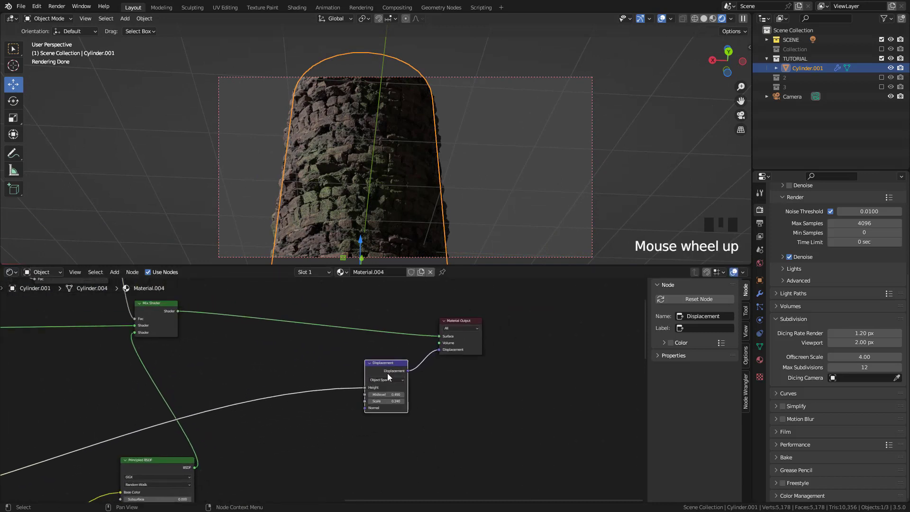
Step: Insert a Mix Color node before the Displacement node's Height input
scroll(335, 379, up, 2)
key(shift+a)
mouse_move(331, 377)
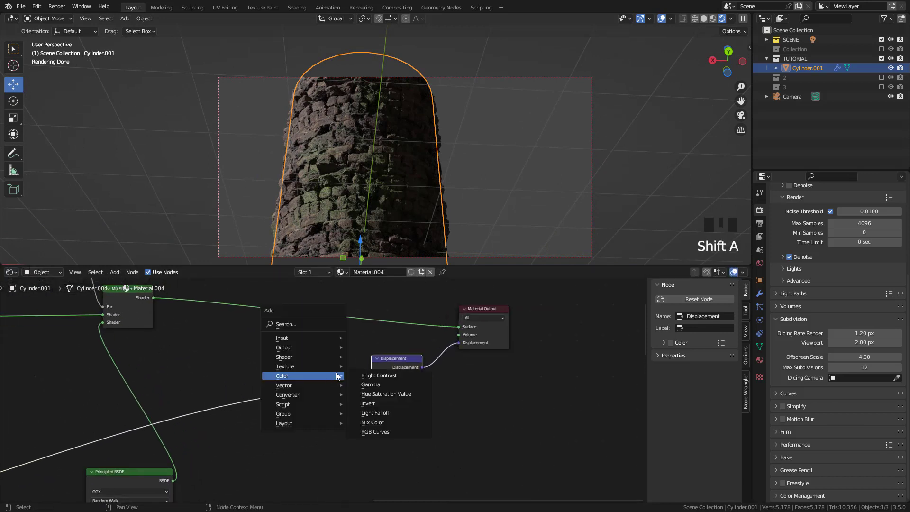
click(379, 425)
click(275, 361)
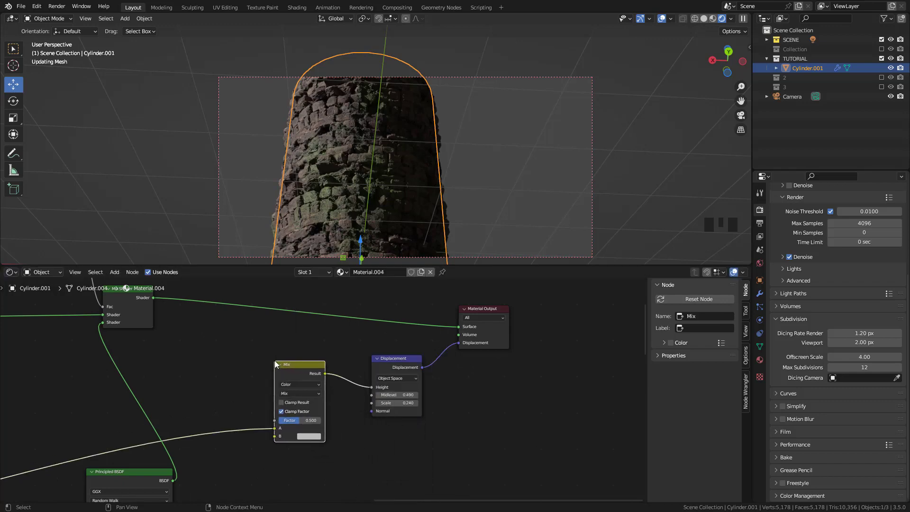
Step: Bring the moss Displacement node closer and connect the moss displacement texture to the Mix node's B input
scroll(280, 372, down, 5)
scroll(309, 422, down, 7)
middle_drag(309, 427, 310, 375)
scroll(310, 375, down, 5)
middle_drag(249, 483, 227, 467)
scroll(225, 467, up, 5)
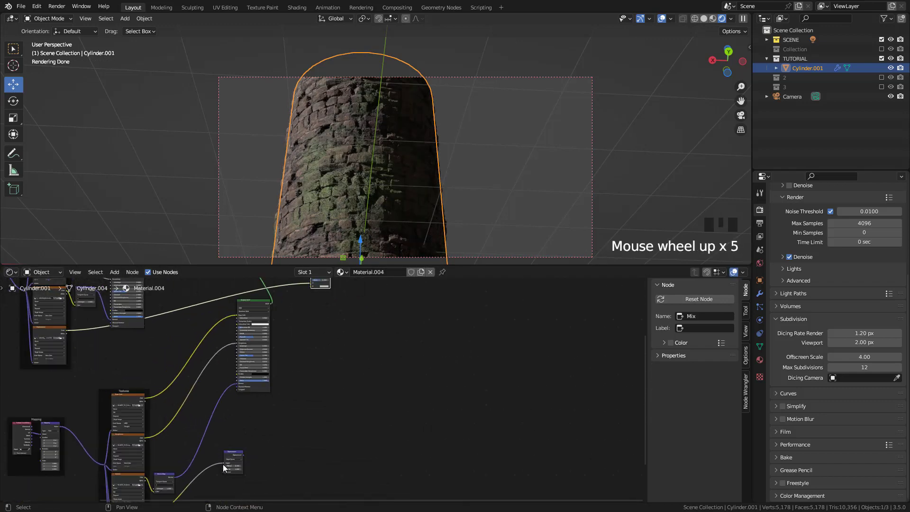
drag(228, 455, 333, 351)
middle_drag(314, 379, 324, 429)
scroll(317, 389, up, 5)
scroll(318, 389, down, 8)
scroll(342, 418, up, 3)
drag(351, 465, 320, 351)
Step: Connect the ColorRamp's Color output to the Mix node's Factor input
middle_drag(337, 349, 344, 434)
scroll(255, 343, down, 4)
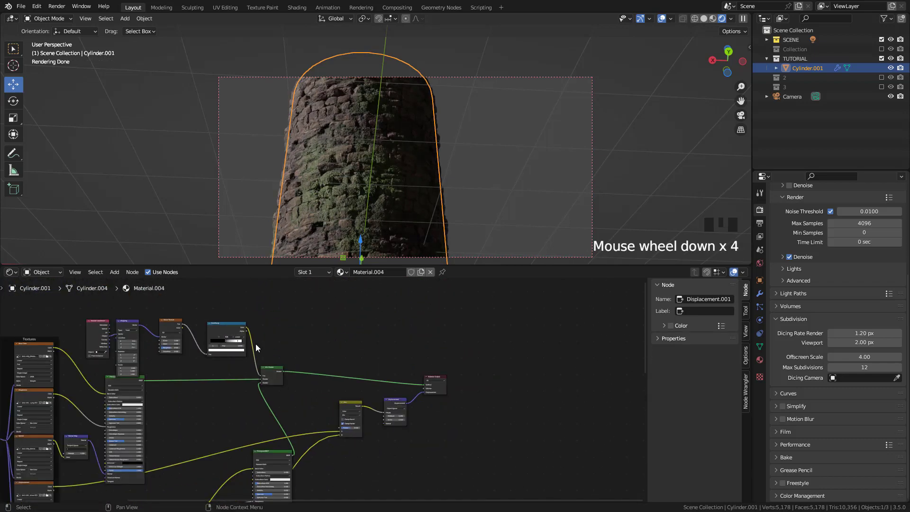
scroll(241, 329, up, 4)
drag(218, 305, 343, 478)
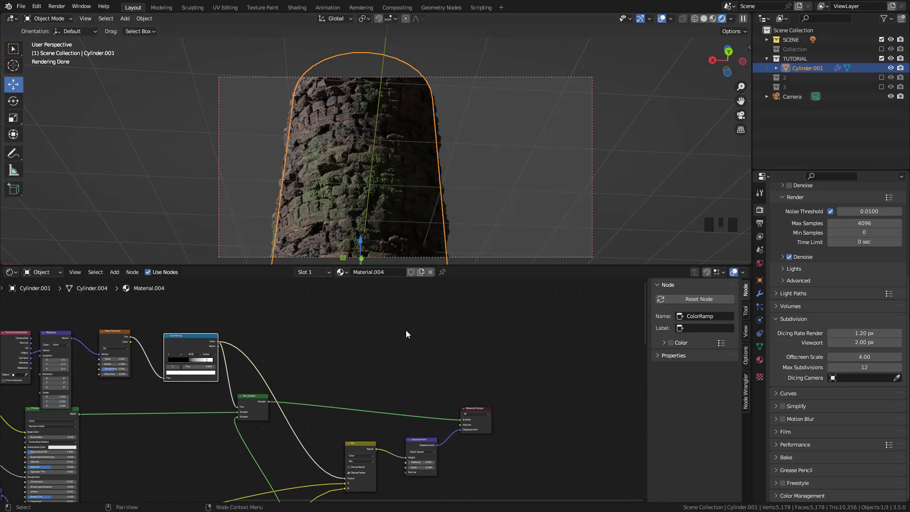
Step: Try routing the brick displacement texture directly into the Displacement node's Height input instead of the Mix node
middle_drag(407, 189, 450, 195)
scroll(325, 371, up, 3)
drag(307, 381, 418, 379)
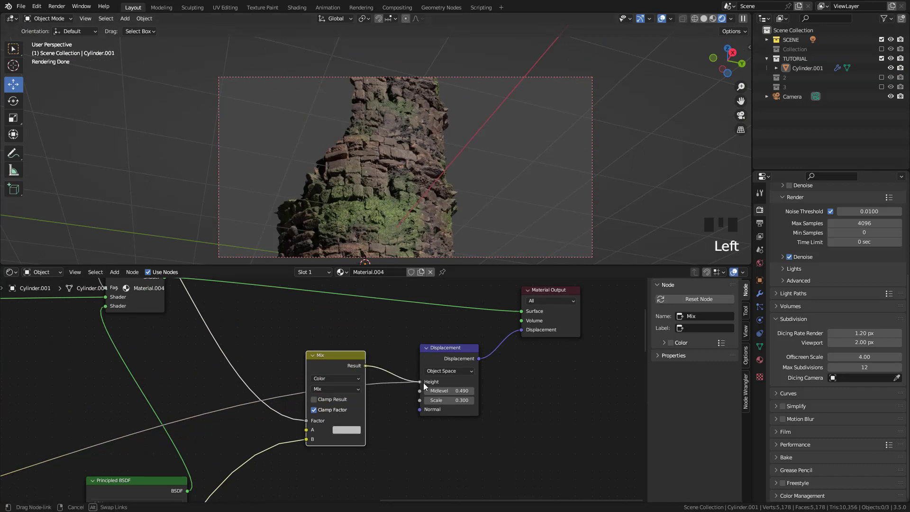
Step: Connect the brick displacement texture's Color output to the Mix node's A input
scroll(424, 387, down, 3)
middle_drag(179, 409, 197, 392)
click(134, 384)
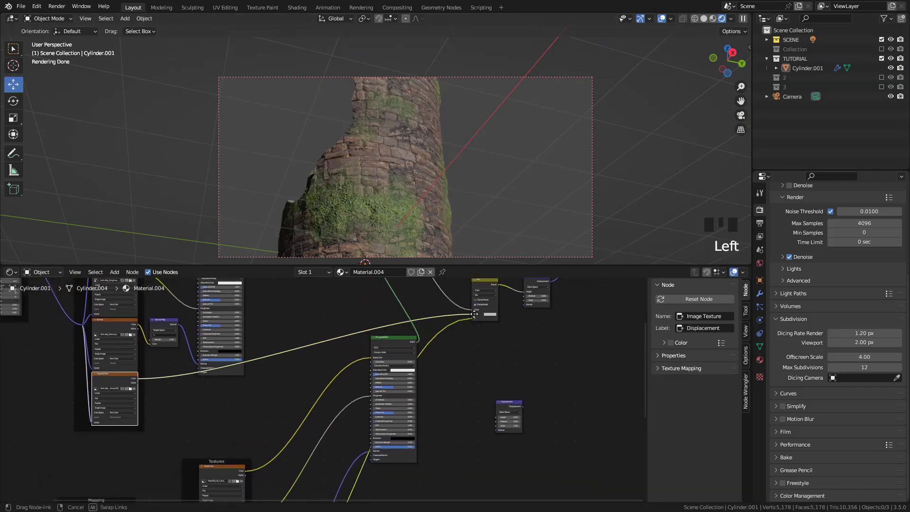
drag(475, 314, 474, 315)
scroll(465, 189, up, 2)
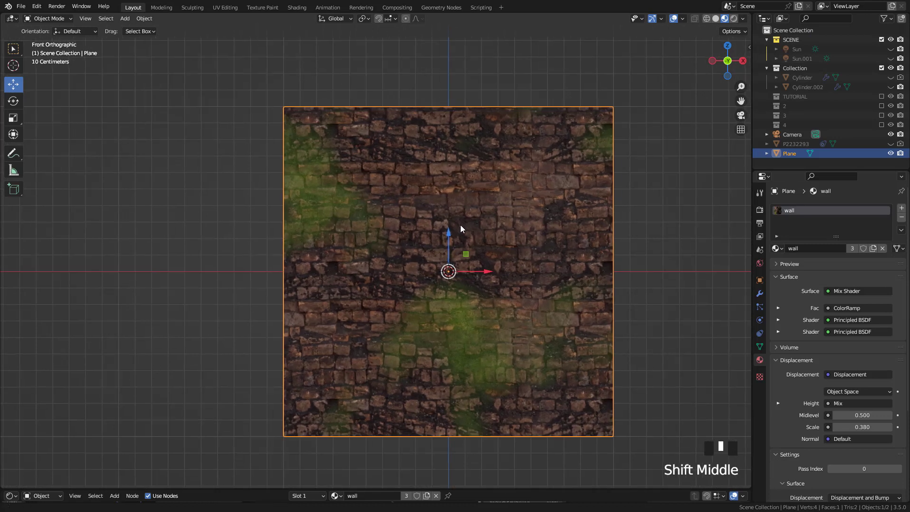
Step: Knife-cut a jagged, stepped line across the upper part of the wall plane in Edit Mode, following the brick edges
key(Tab)
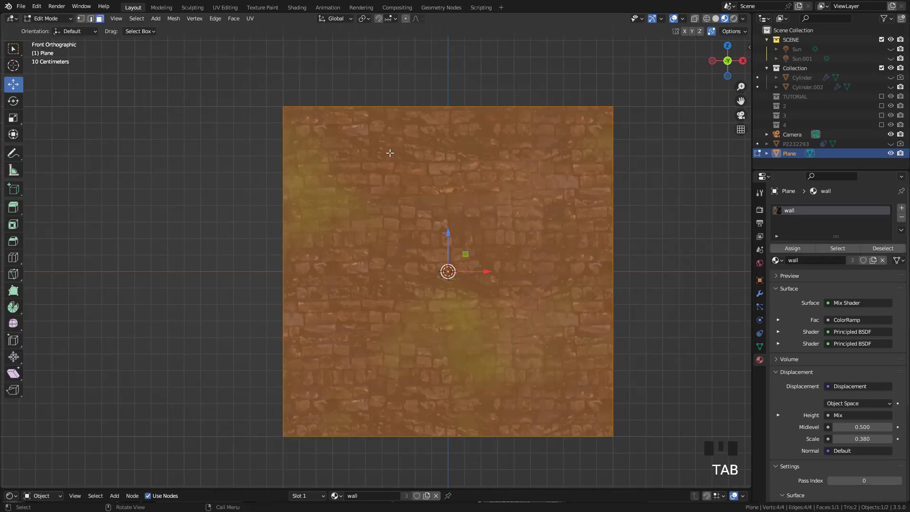
key(k)
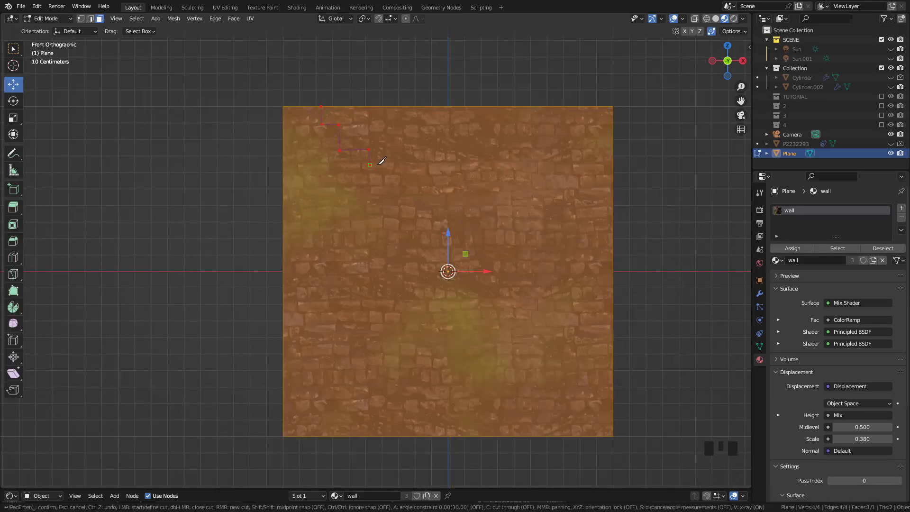
click(492, 171)
click(494, 183)
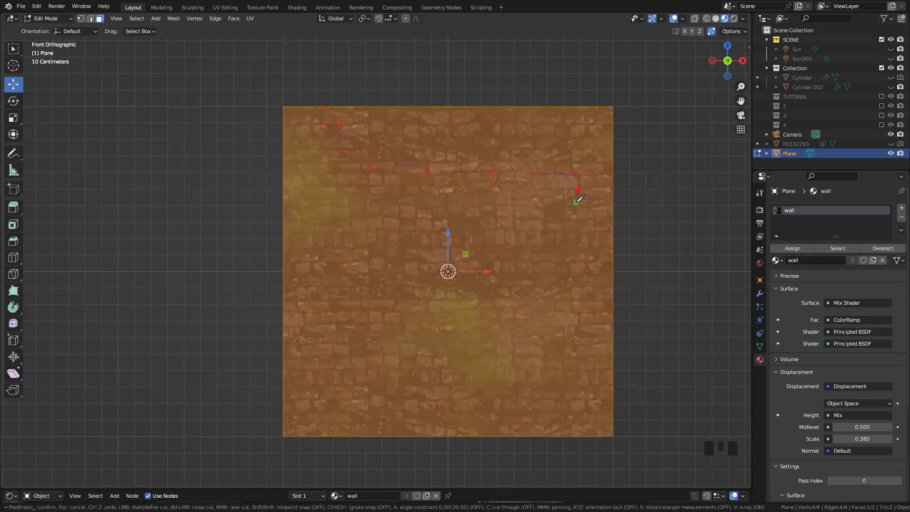